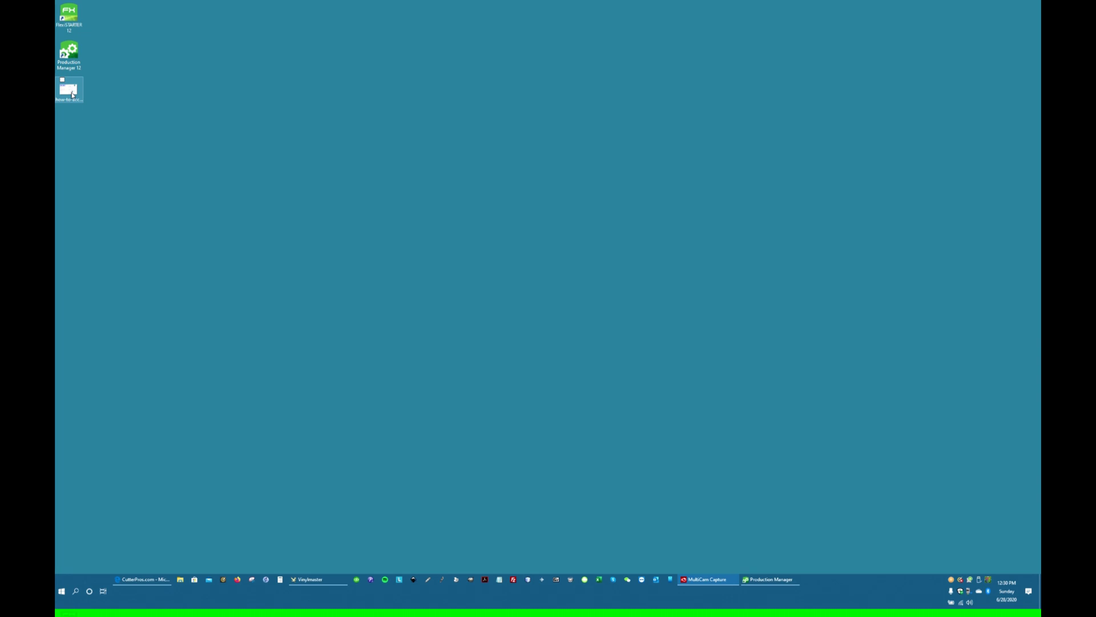
Open how-to-access-device-manager.png from the desktop in Photos
{"action": "double_click", "coordinate": [73, 95]}
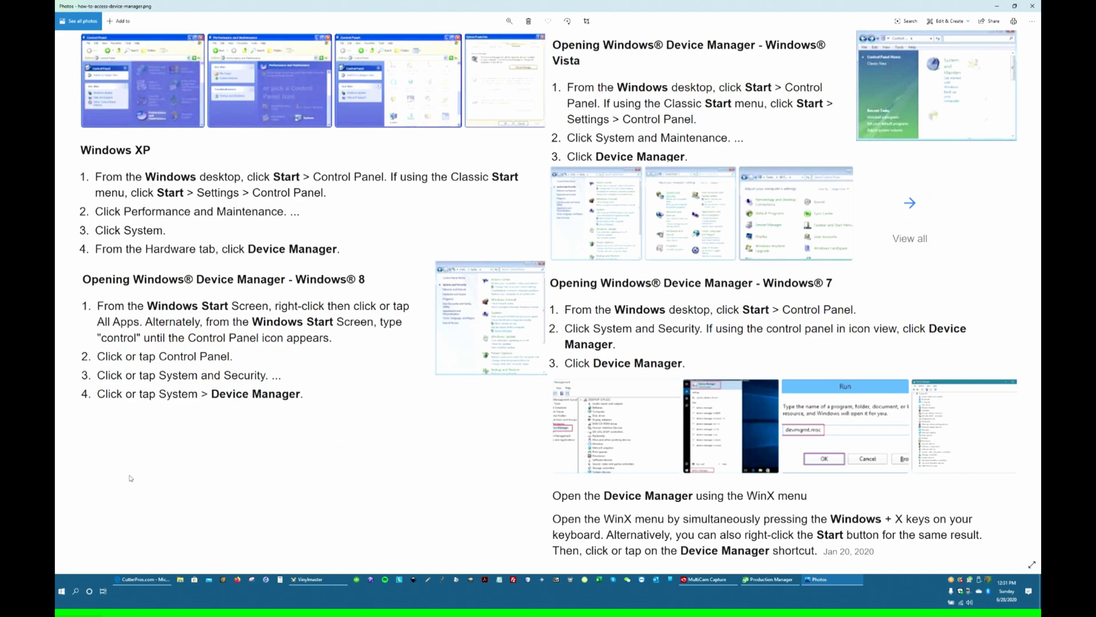
Search Windows for 'device manager' and launch the Device Manager best match
{"action": "left_click", "coordinate": [75, 593]}
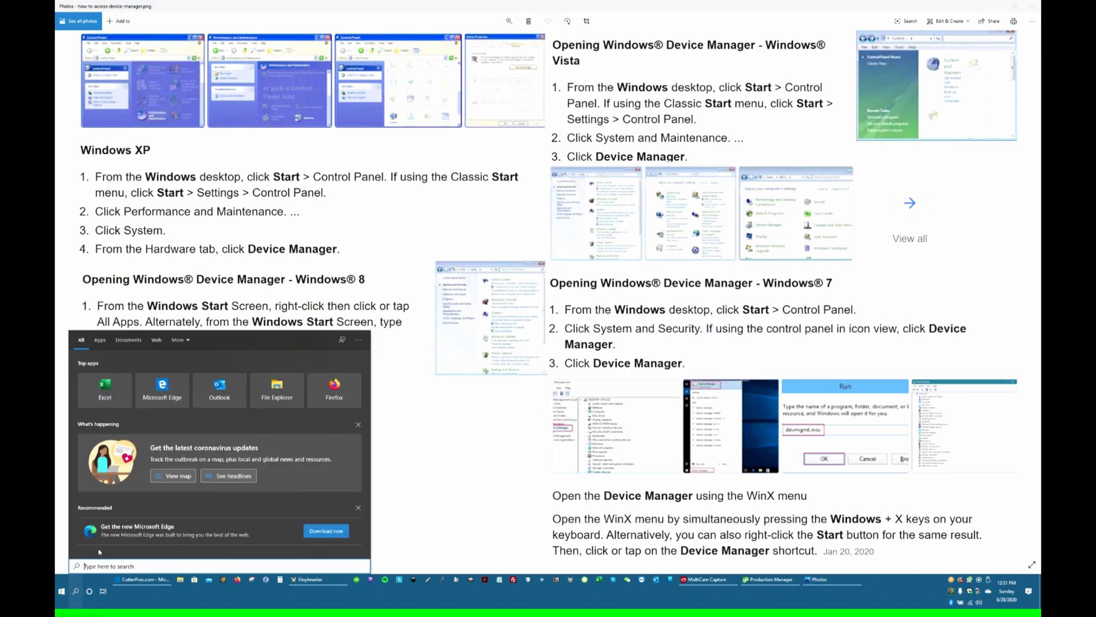
{"action": "type", "text": "device"}
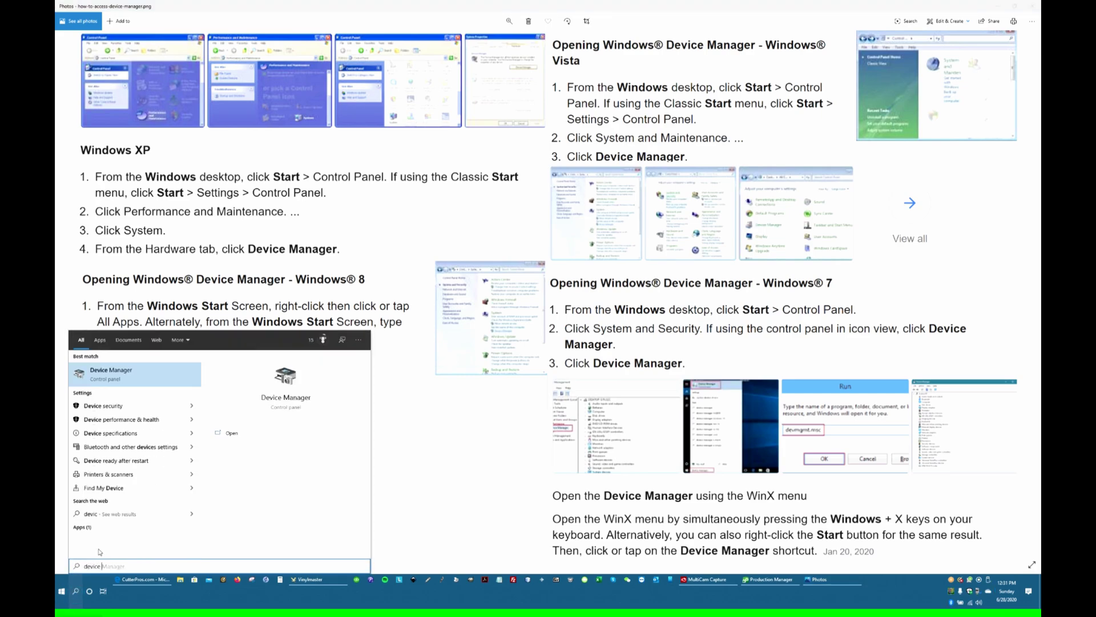
{"action": "type", "text": " manager"}
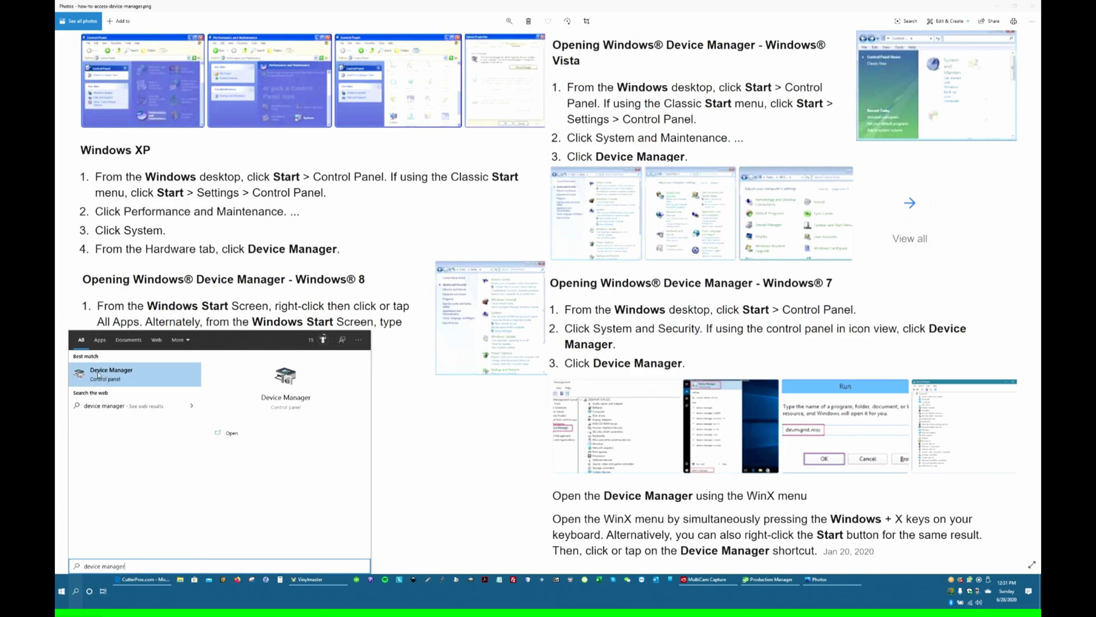
{"action": "left_click", "coordinate": [122, 375]}
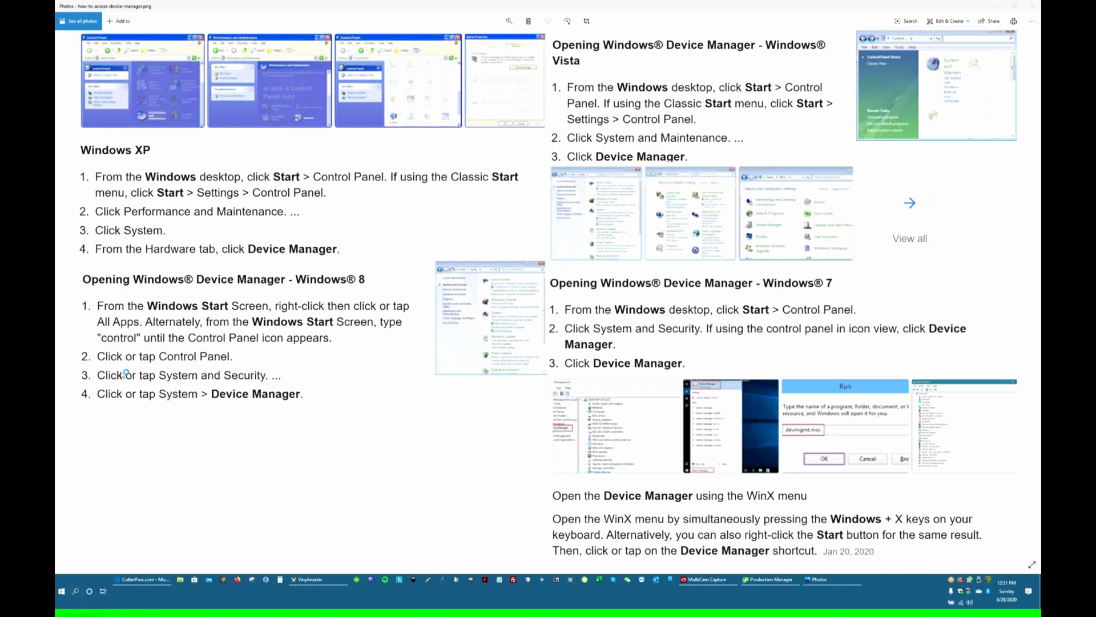
Minimize Photos, enlarge Device Manager, and expand USB controllers and Ports (COM & LPT) to reveal COM3
{"action": "left_click", "coordinate": [997, 7]}
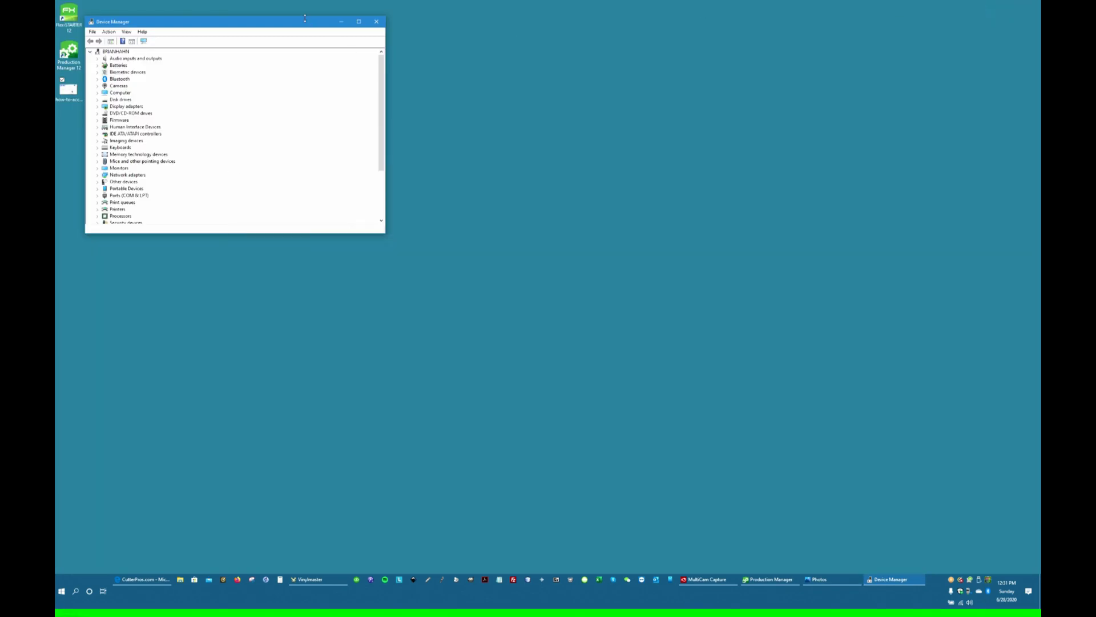
{"action": "left_click_drag", "start_coordinate": [307, 27], "coordinate": [307, 19]}
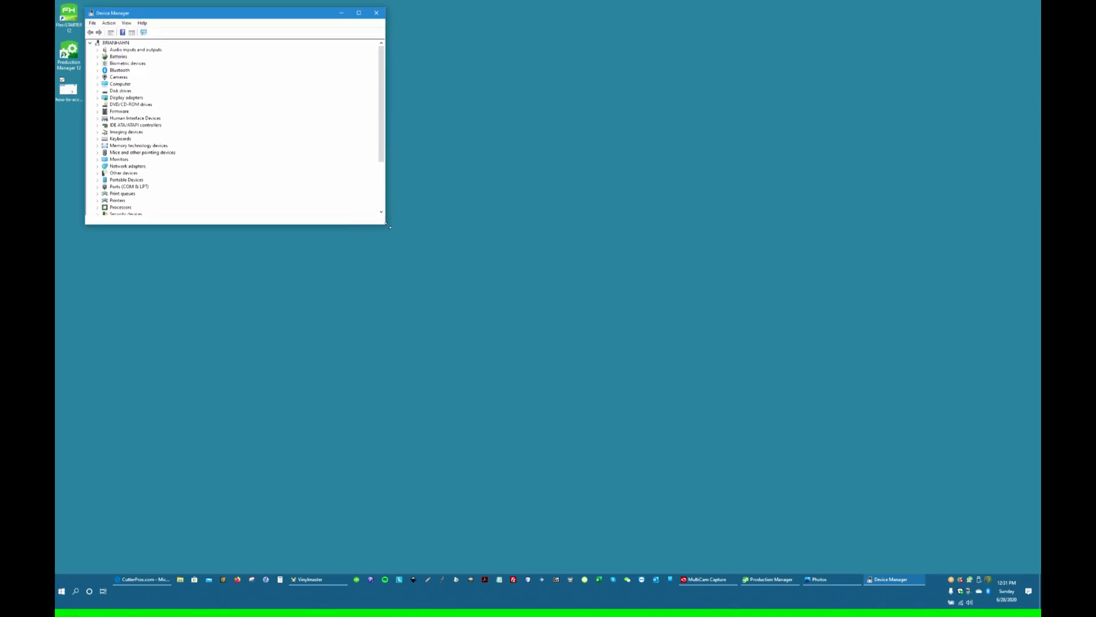
{"action": "left_click_drag", "start_coordinate": [387, 226], "coordinate": [510, 475]}
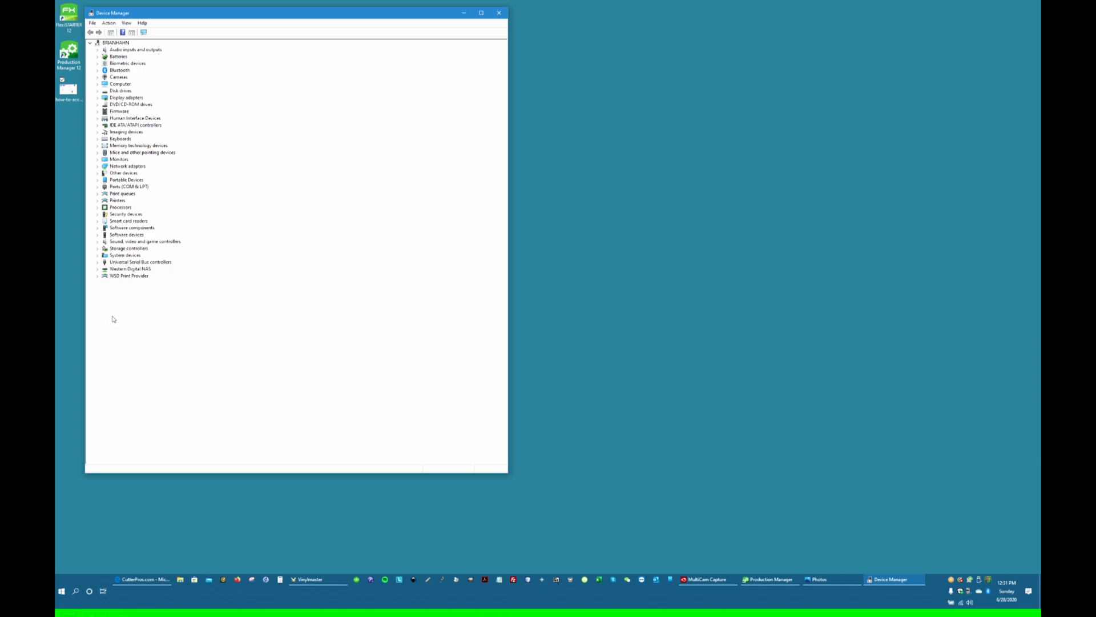
{"action": "left_click", "coordinate": [97, 262]}
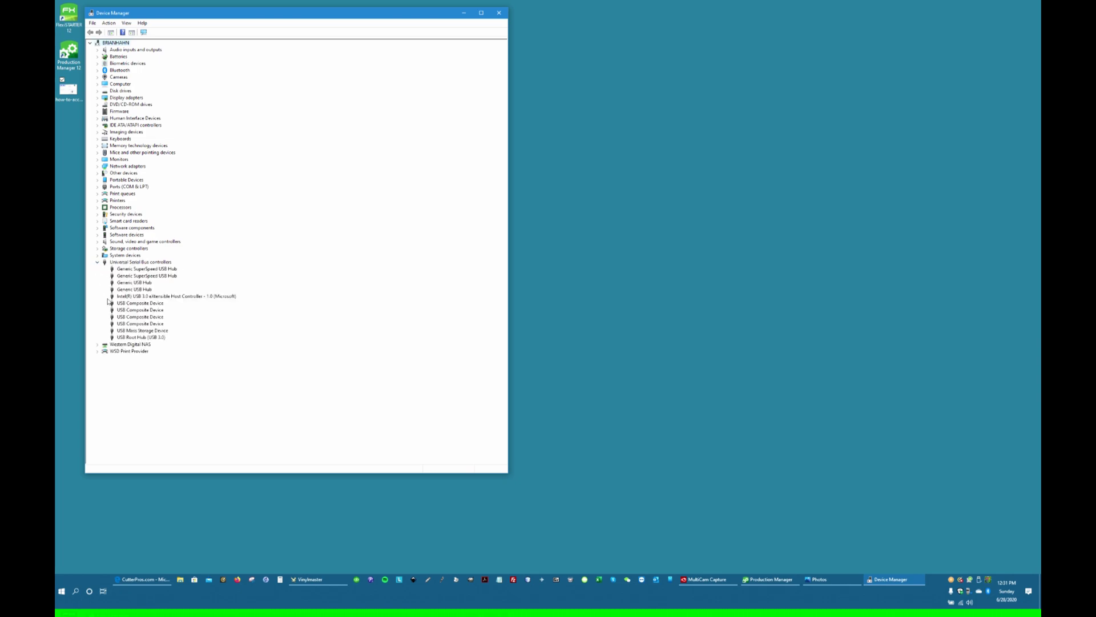
{"action": "left_click", "coordinate": [97, 187]}
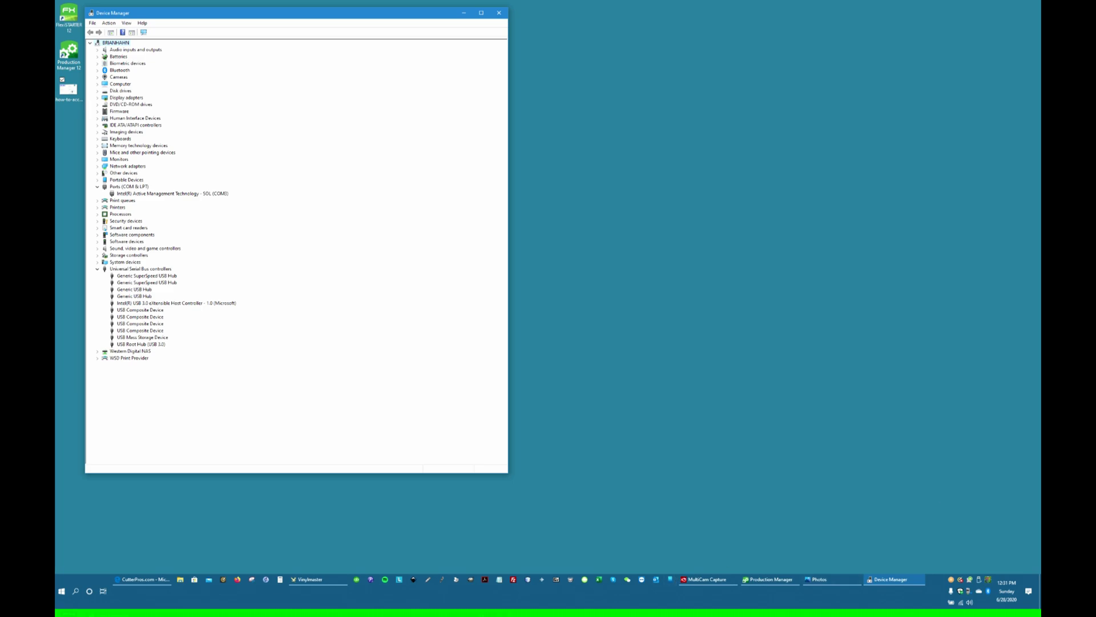
In Edge, open CutterPros Tech Support, dismiss the zip download prompt, and scroll to the CR730 drivers
{"action": "key", "text": "alt+Tab"}
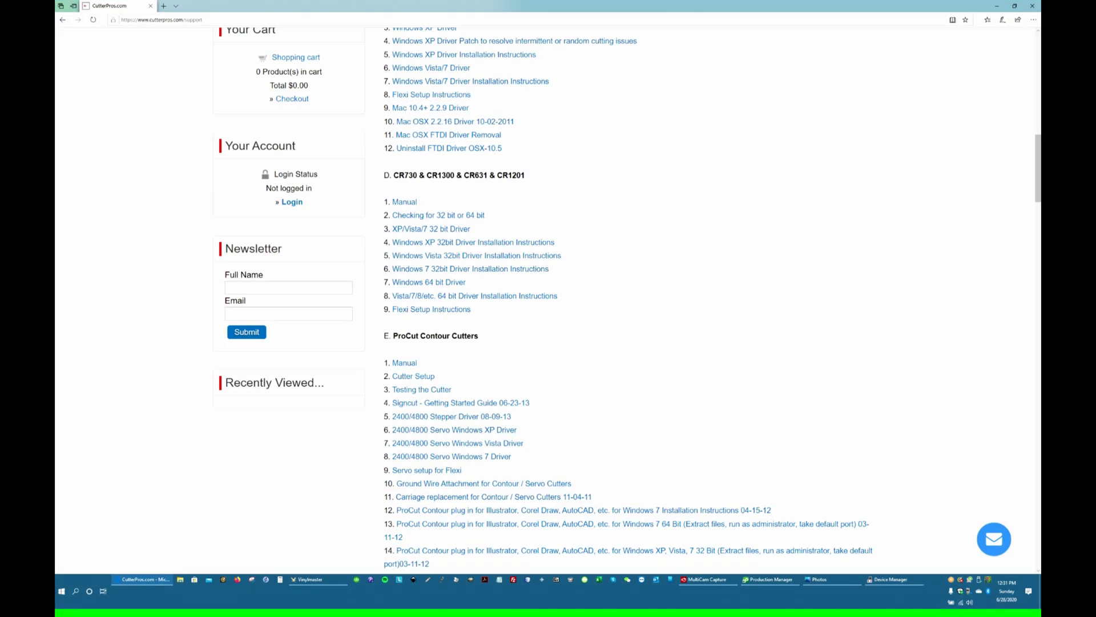
{"action": "scroll", "coordinate": [306, 466], "scroll_direction": "down", "scroll_amount": 15}
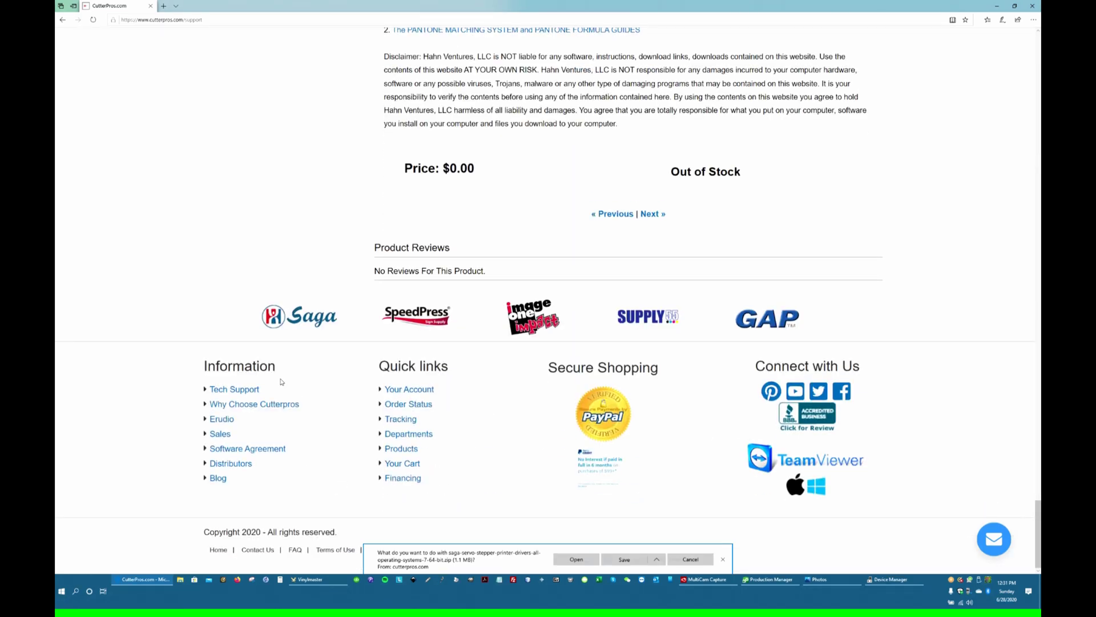
{"action": "left_click", "coordinate": [230, 390]}
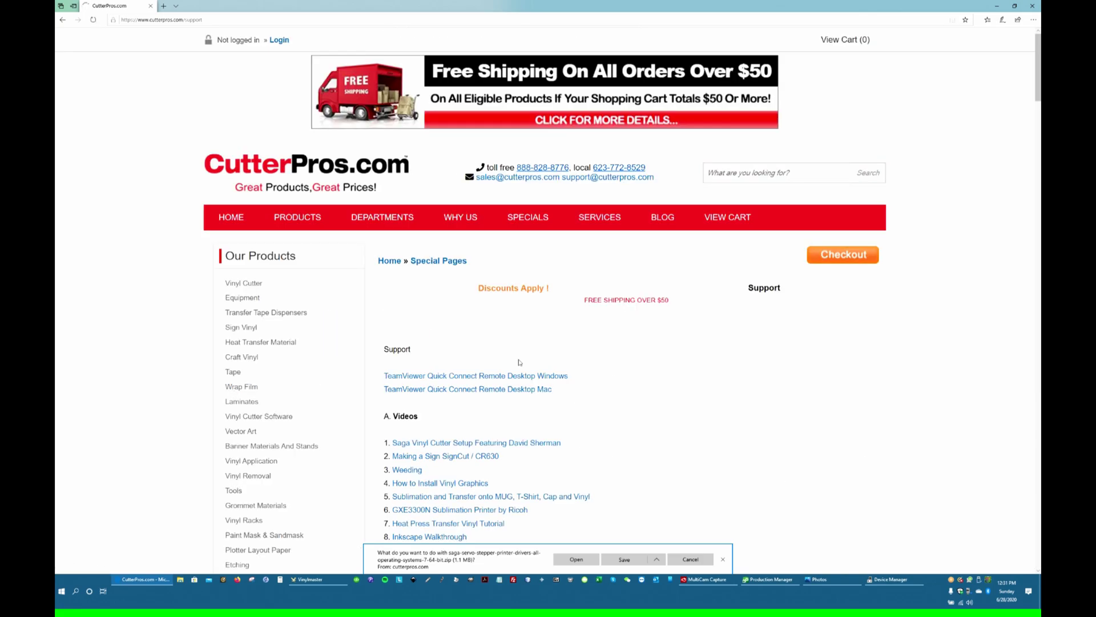
{"action": "scroll", "coordinate": [731, 380], "scroll_direction": "down", "scroll_amount": 2}
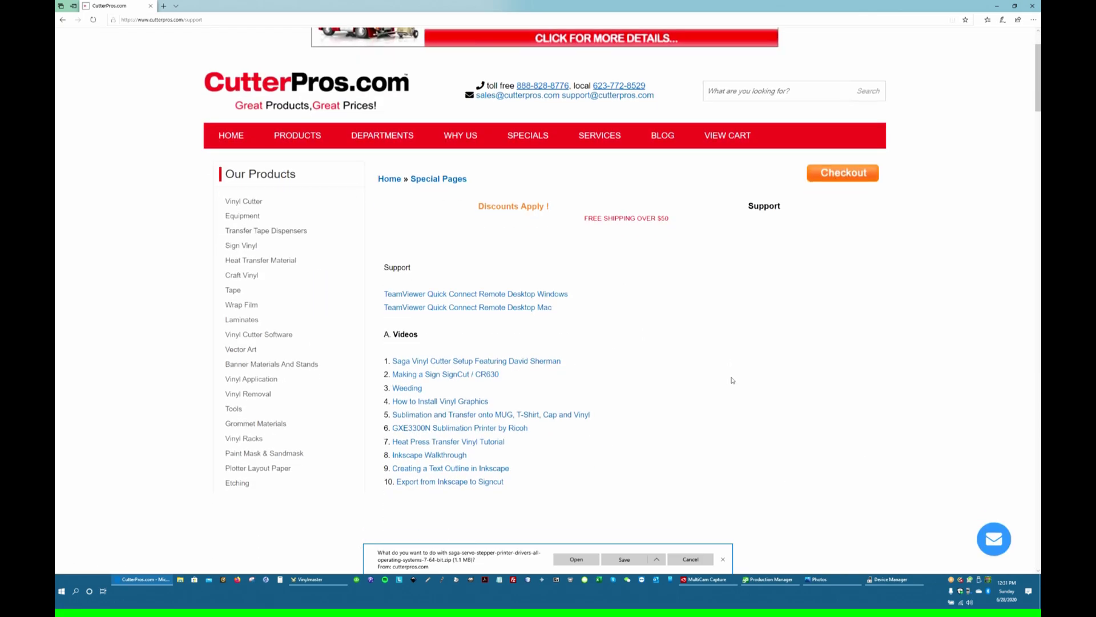
{"action": "scroll", "coordinate": [732, 380], "scroll_direction": "down", "scroll_amount": 2}
{"action": "left_click", "coordinate": [723, 559]}
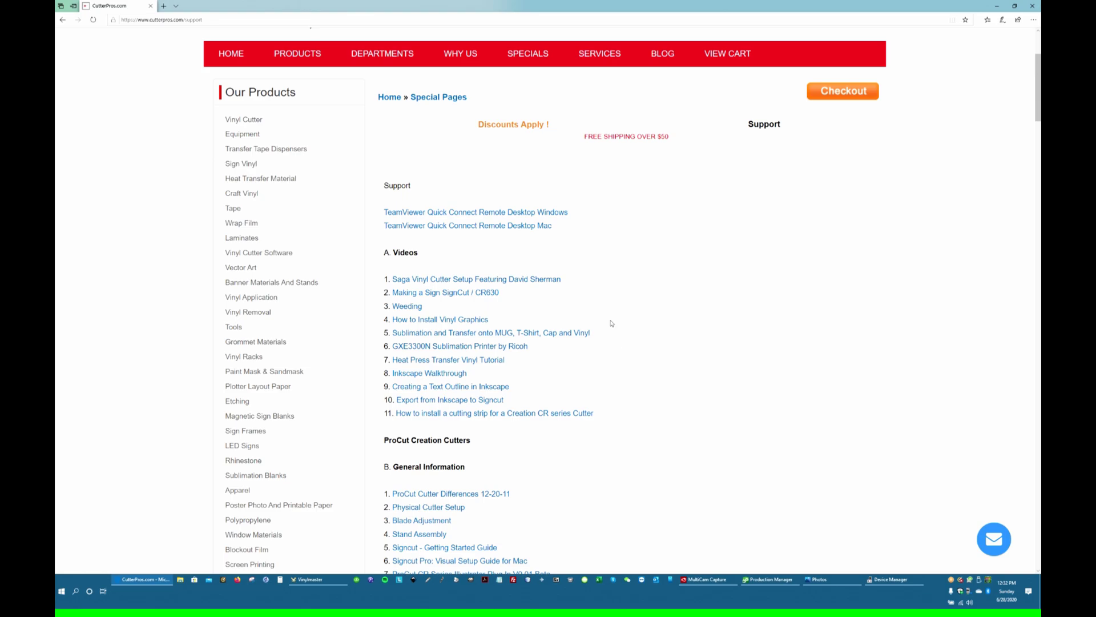
{"action": "scroll", "coordinate": [611, 324], "scroll_direction": "down", "scroll_amount": 8}
{"action": "scroll", "coordinate": [611, 324], "scroll_direction": "down", "scroll_amount": 3}
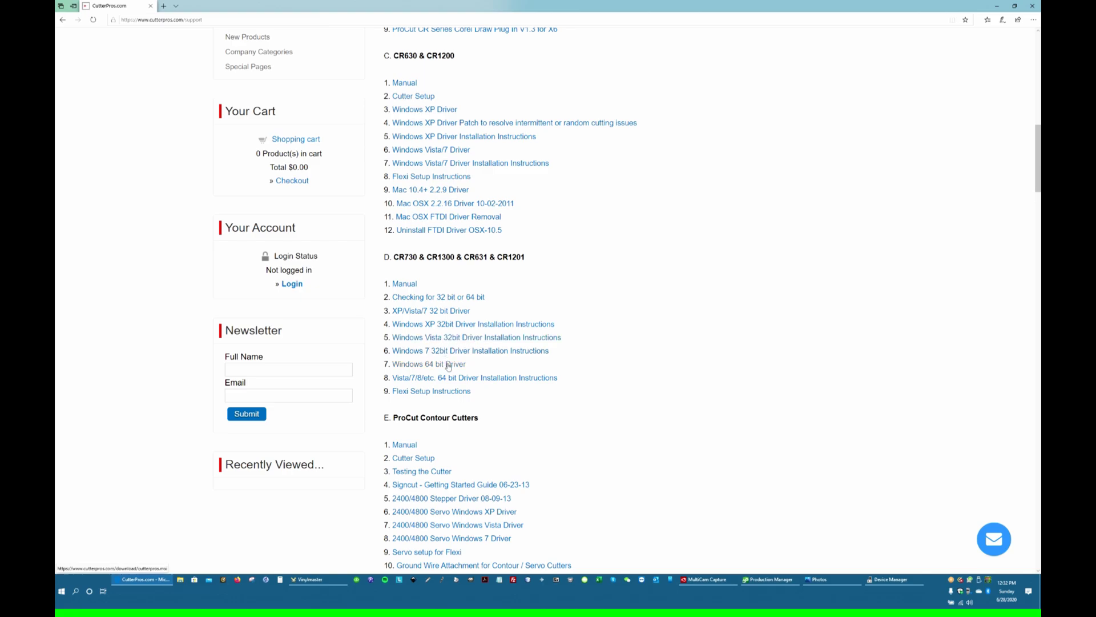
Download and run the CR730 Windows 64 bit Driver cutterpros.msi, dismiss the antivirus notice, and minimize Edge
{"action": "left_click", "coordinate": [449, 366]}
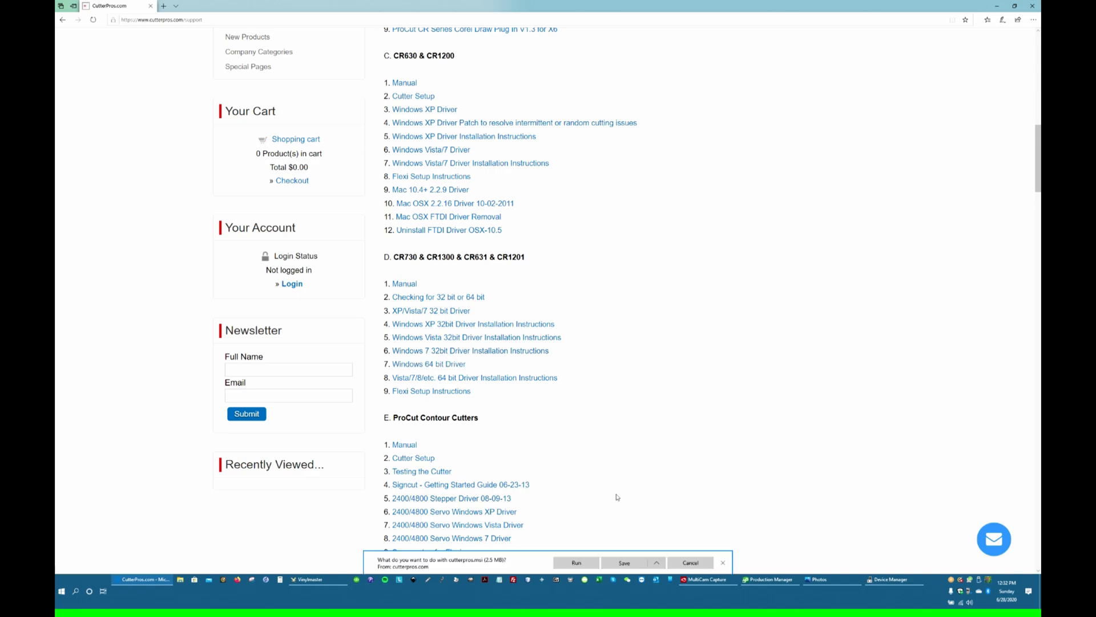
{"action": "left_click", "coordinate": [589, 563]}
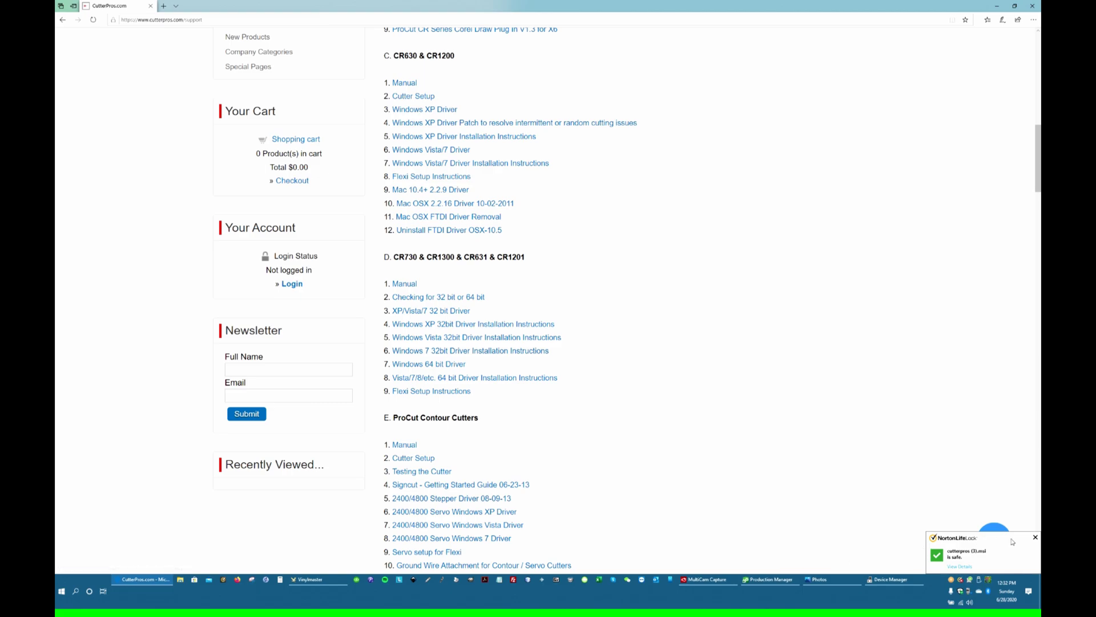
{"action": "left_click", "coordinate": [1036, 538]}
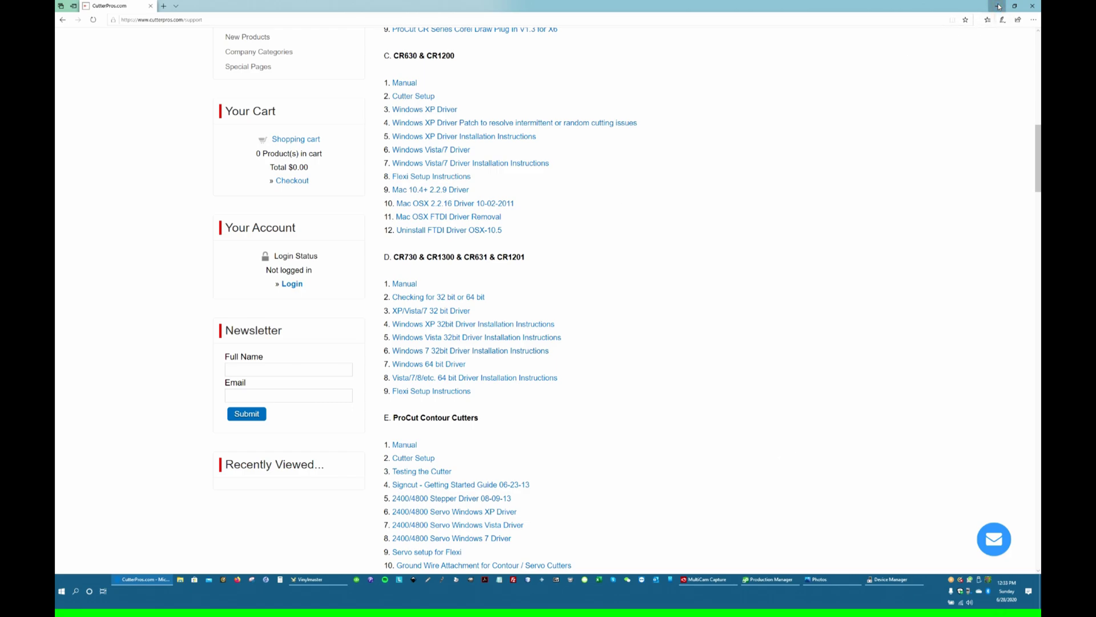
{"action": "left_click", "coordinate": [999, 7]}
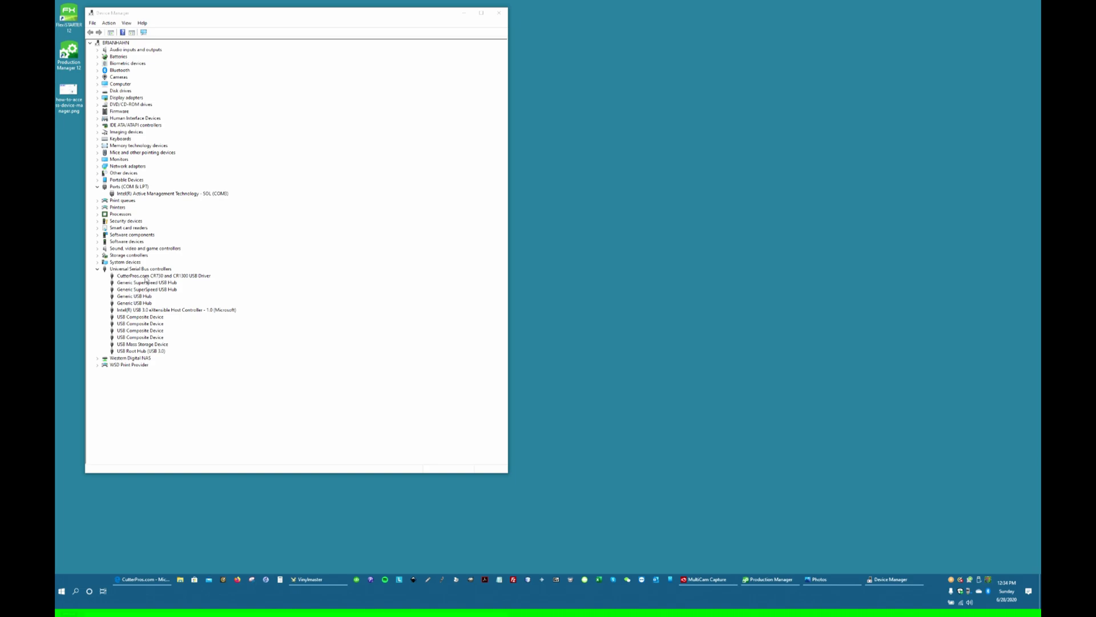
Bring up the actions menu for the CutterPros.com CR730 and CR1300 USB Driver
{"action": "right_click", "coordinate": [147, 279]}
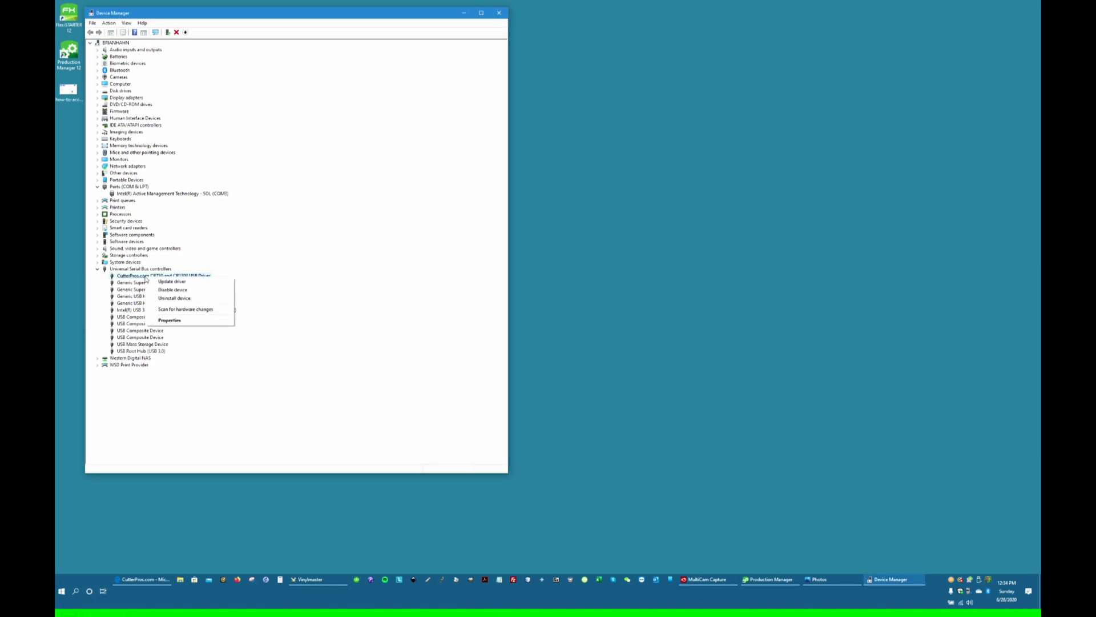
Replace the CutterPros USB driver with the Bossa Program Port driver picked from this computer's list
{"action": "left_click", "coordinate": [172, 281]}
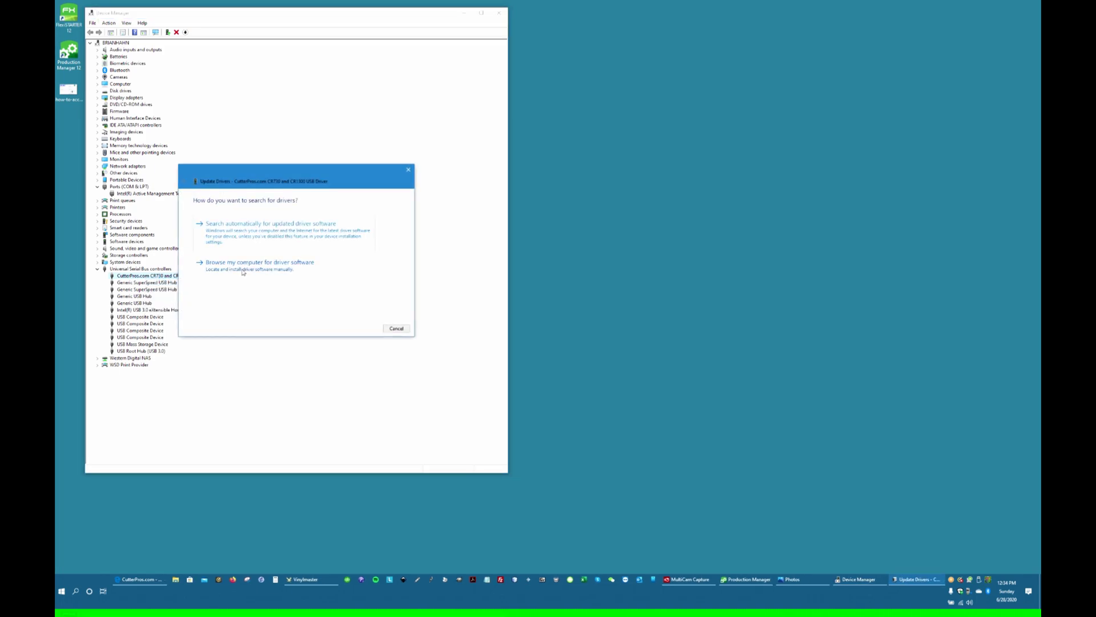
{"action": "left_click", "coordinate": [242, 269]}
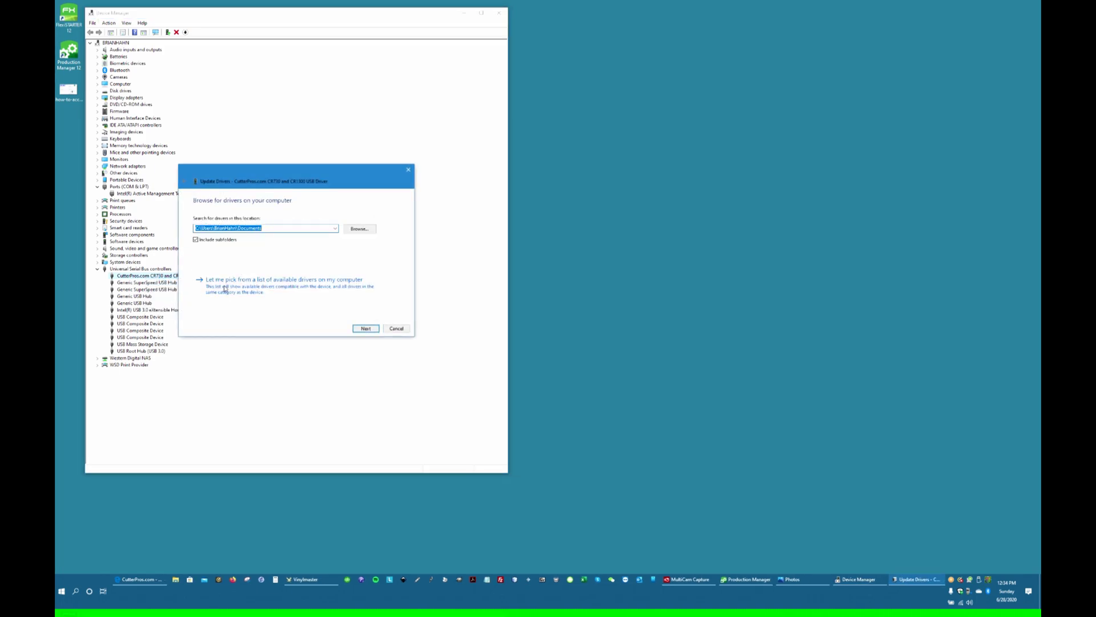
{"action": "left_click", "coordinate": [256, 288]}
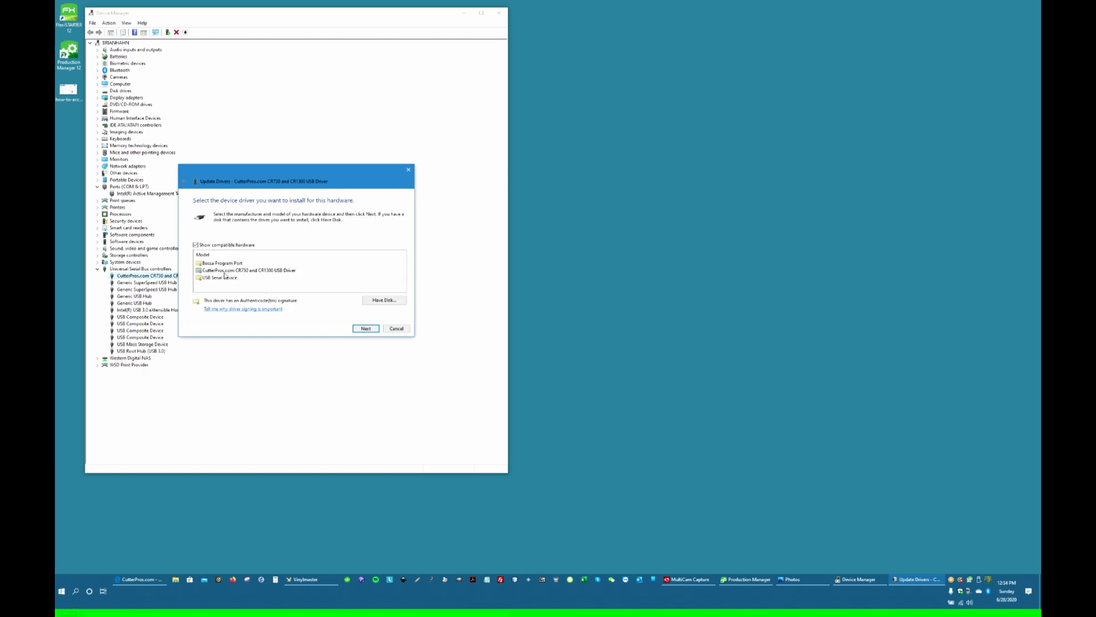
{"action": "left_click", "coordinate": [207, 264]}
{"action": "left_click", "coordinate": [366, 329]}
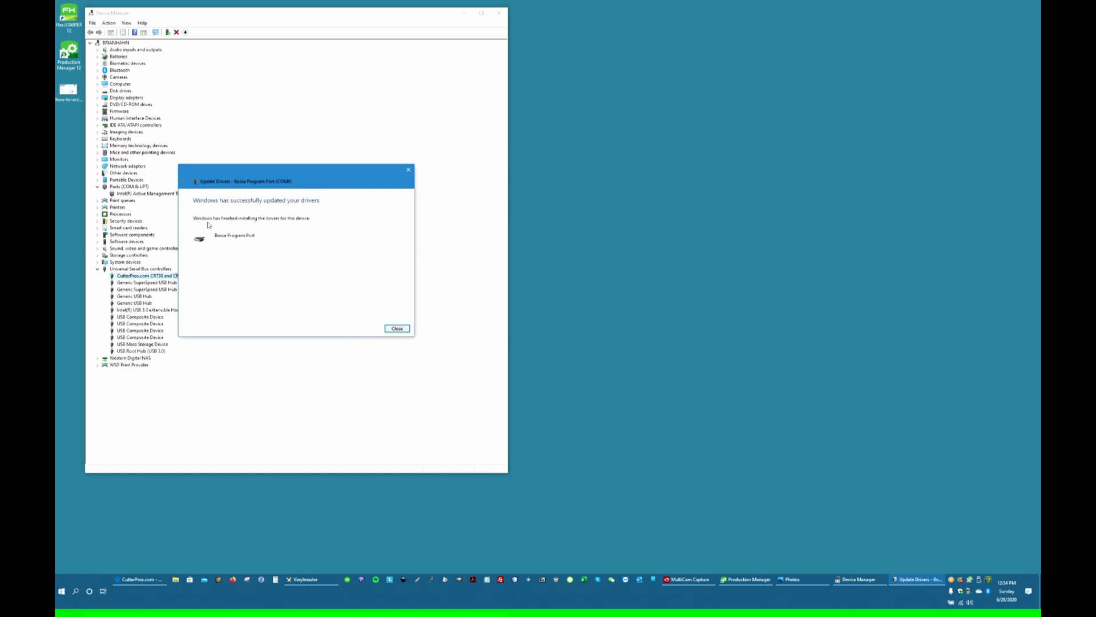
{"action": "left_click", "coordinate": [402, 328]}
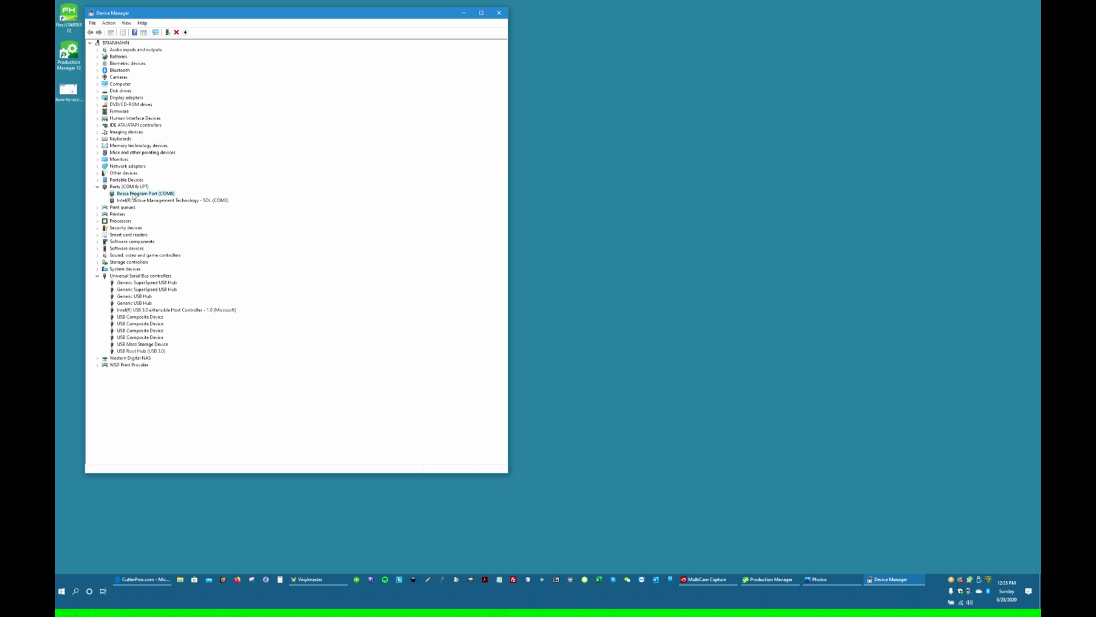
Reinstall the CutterPros CR730 and CR1300 USB Driver on Bossa Program Port, then minimise Device Manager
{"action": "right_click", "coordinate": [133, 196]}
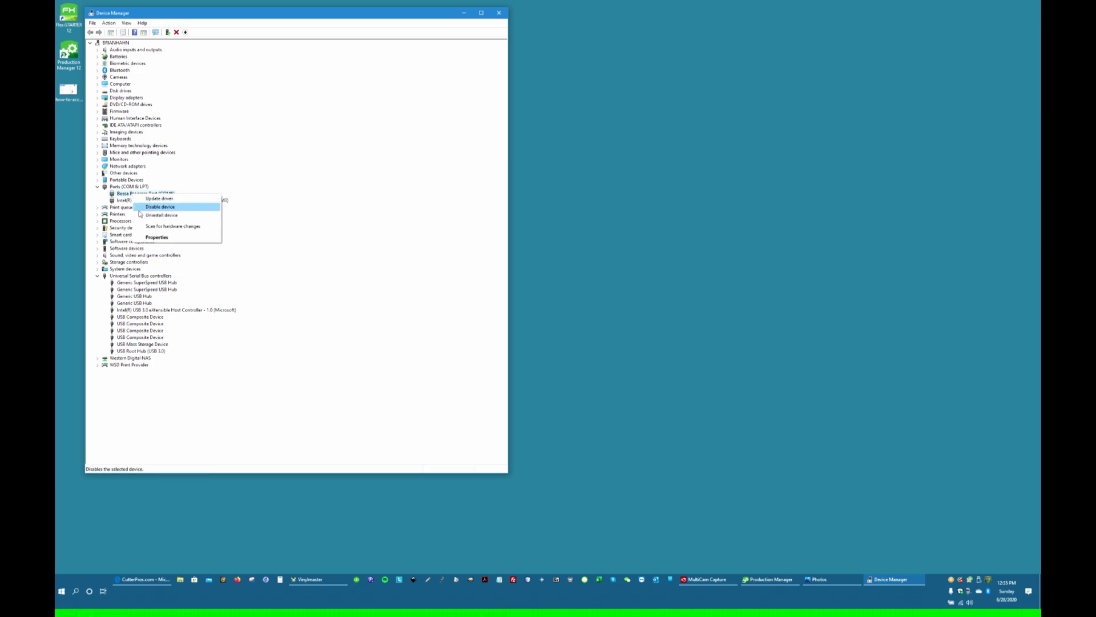
{"action": "left_click", "coordinate": [154, 199]}
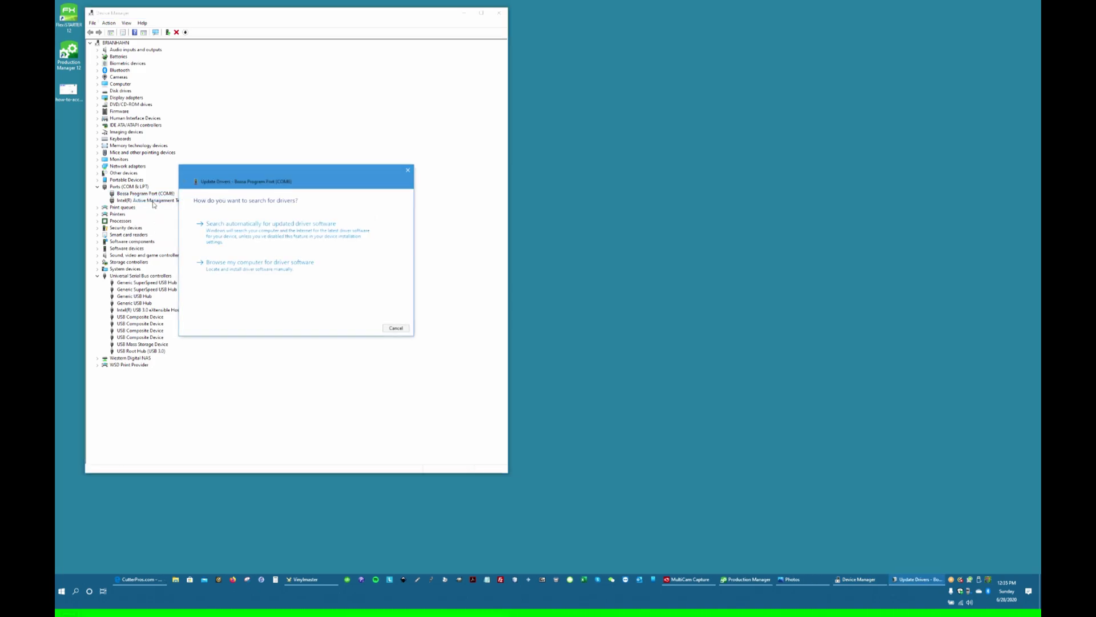
{"action": "left_click", "coordinate": [232, 269]}
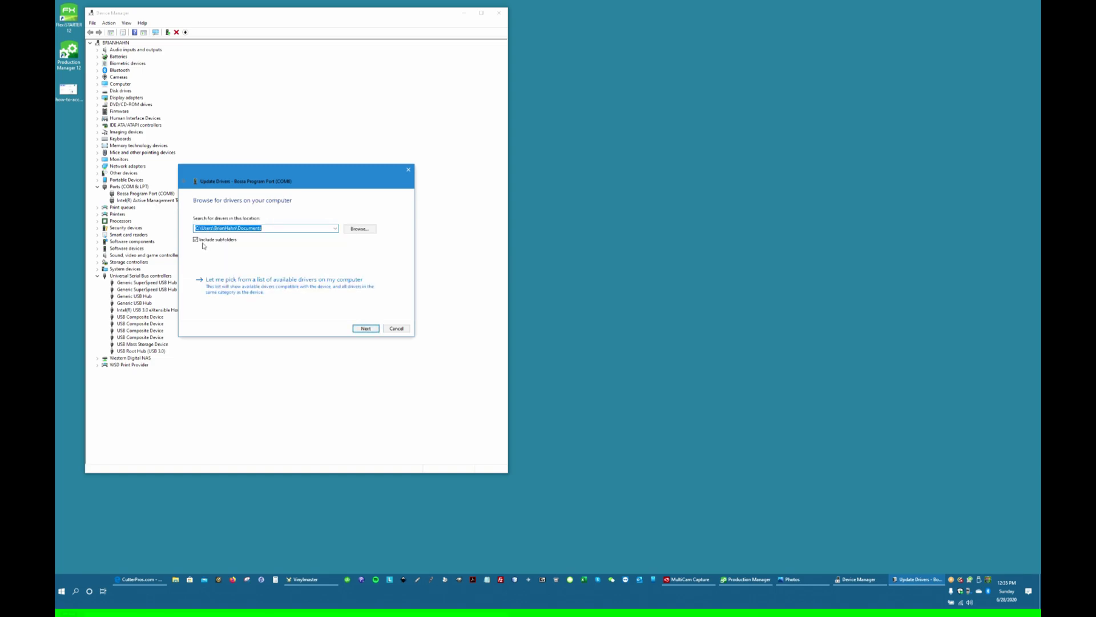
{"action": "left_click", "coordinate": [223, 281]}
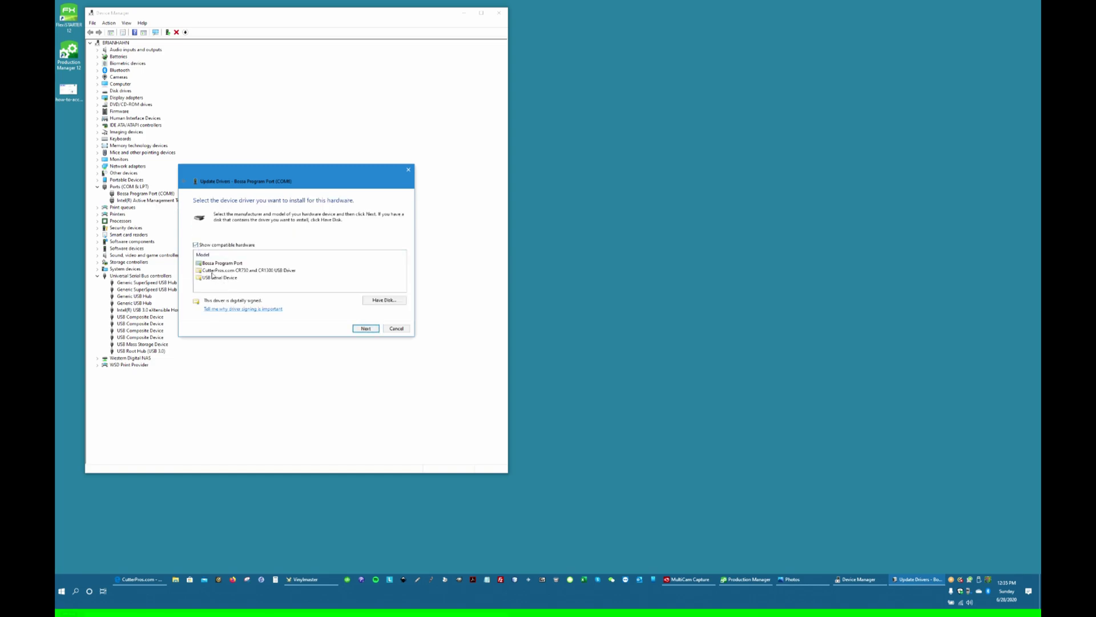
{"action": "left_click", "coordinate": [211, 271]}
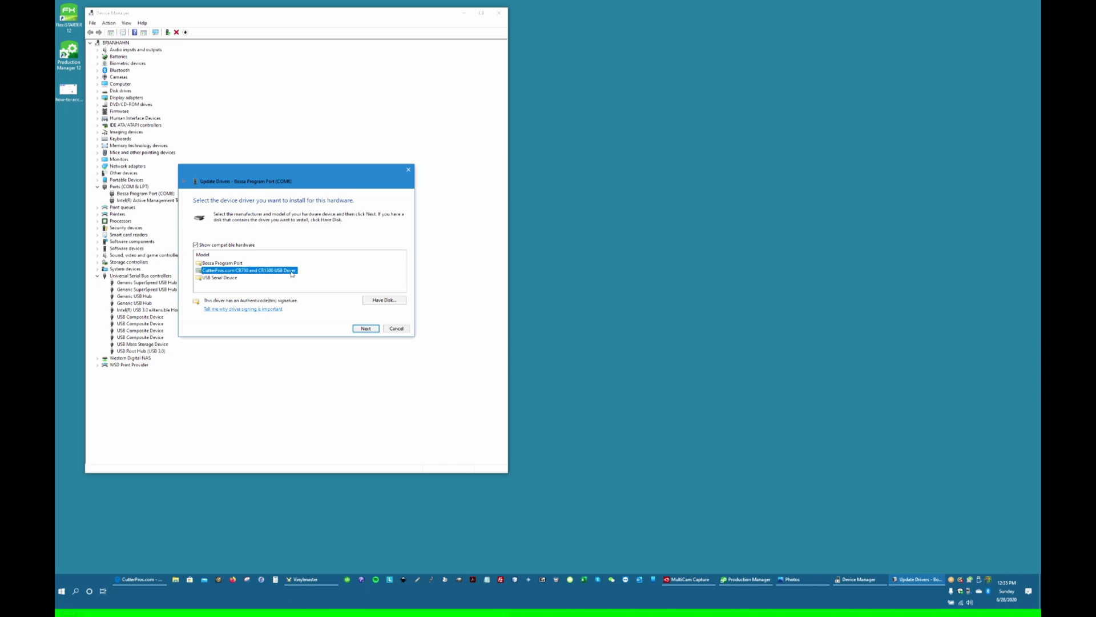
{"action": "left_click", "coordinate": [365, 329]}
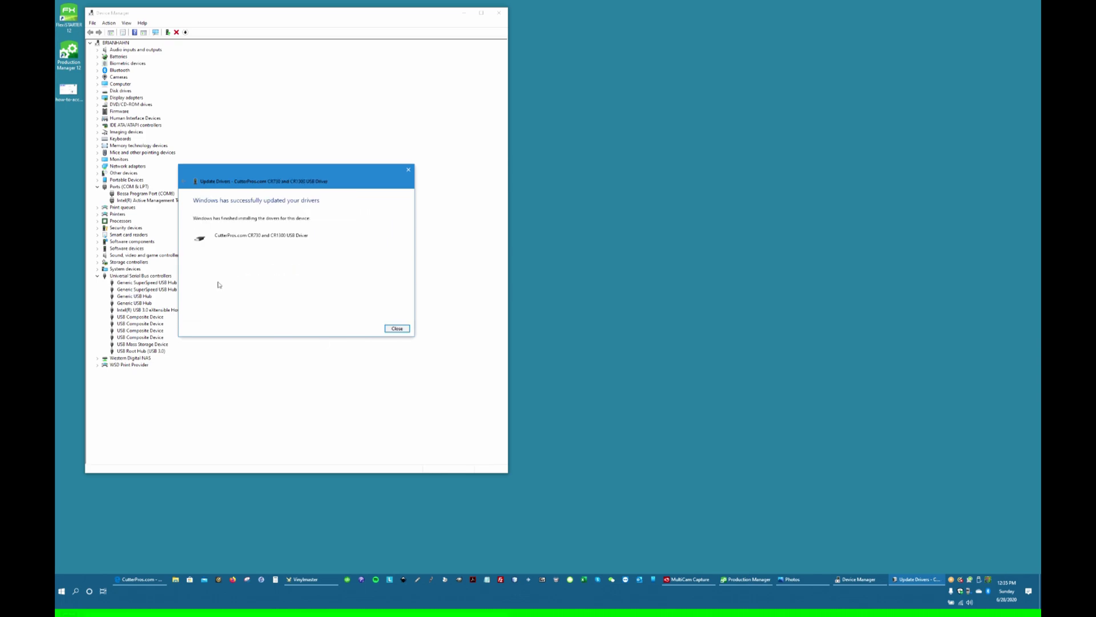
{"action": "left_click", "coordinate": [393, 329]}
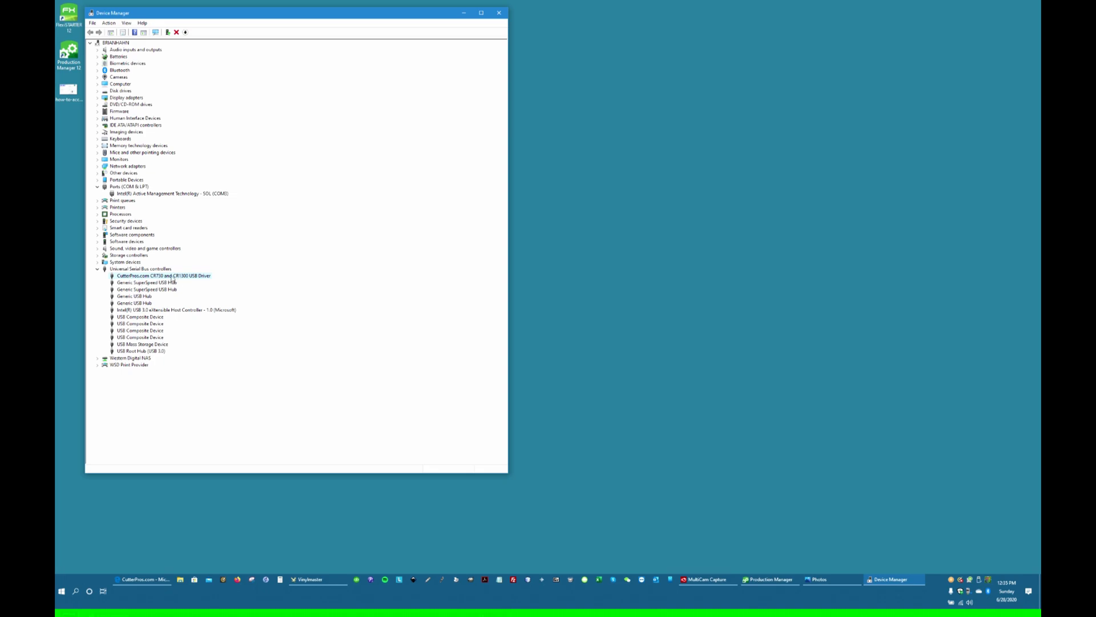
{"action": "left_click", "coordinate": [464, 13]}
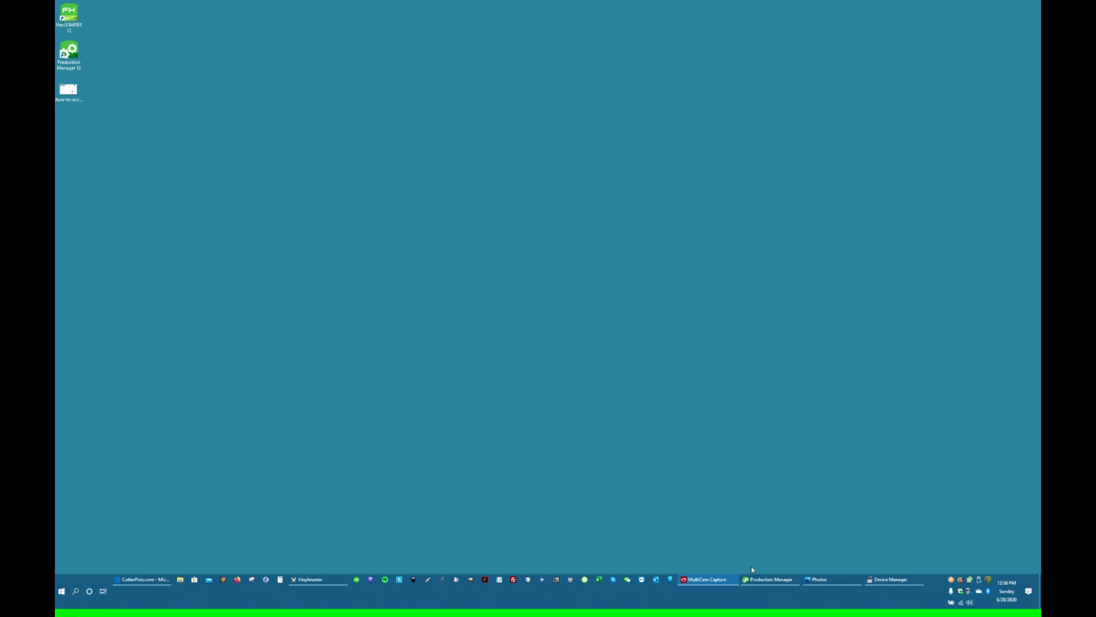
Restore Production Manager from the taskbar
{"action": "left_click", "coordinate": [768, 579]}
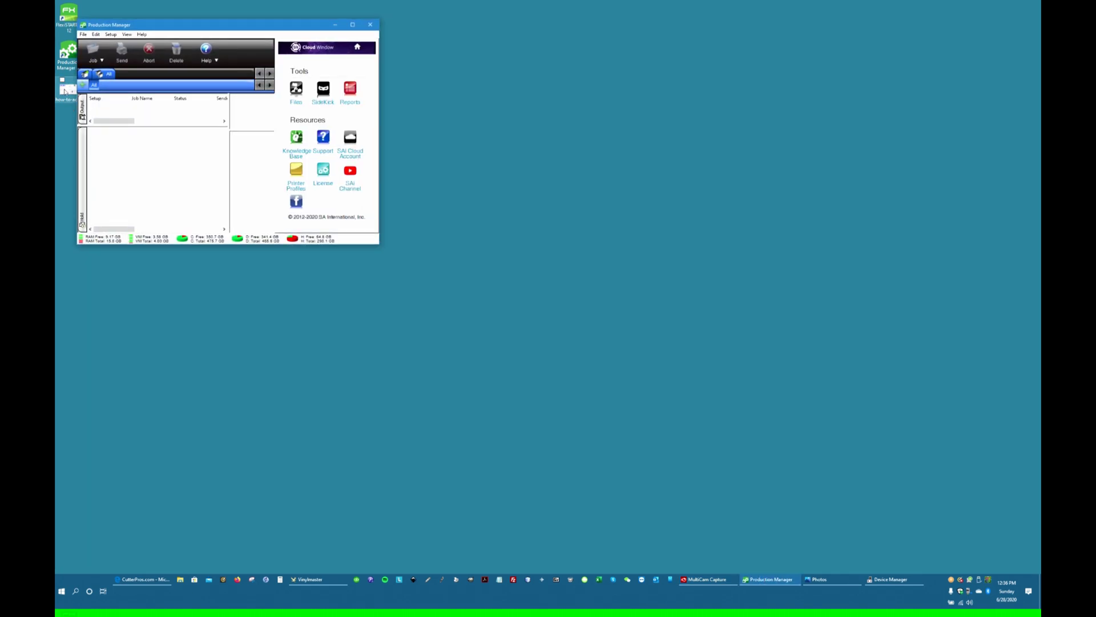
Center the Production Manager window and start adding a device with CutterPros as the brand
{"action": "left_click", "coordinate": [256, 27]}
{"action": "left_click_drag", "start_coordinate": [256, 27], "coordinate": [422, 75]}
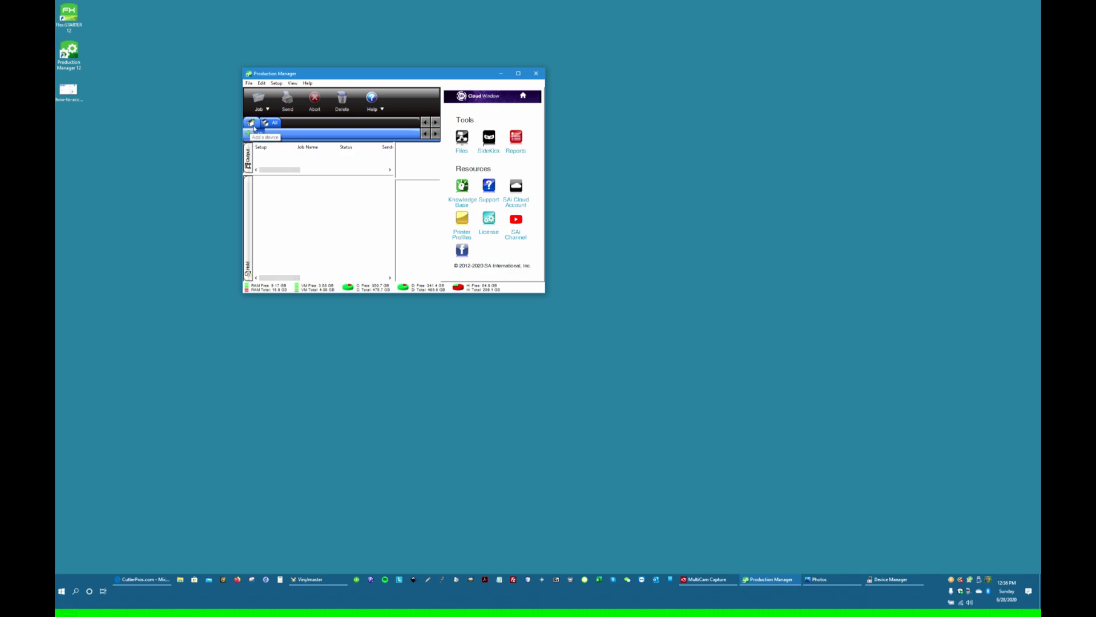
{"action": "left_click", "coordinate": [253, 127]}
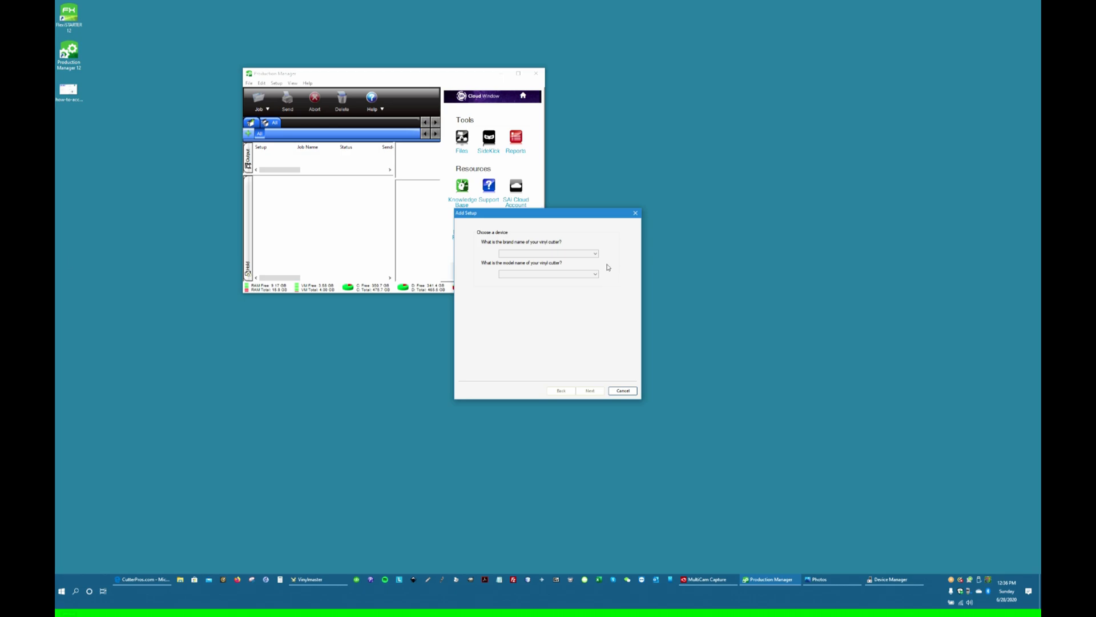
{"action": "left_click", "coordinate": [597, 256]}
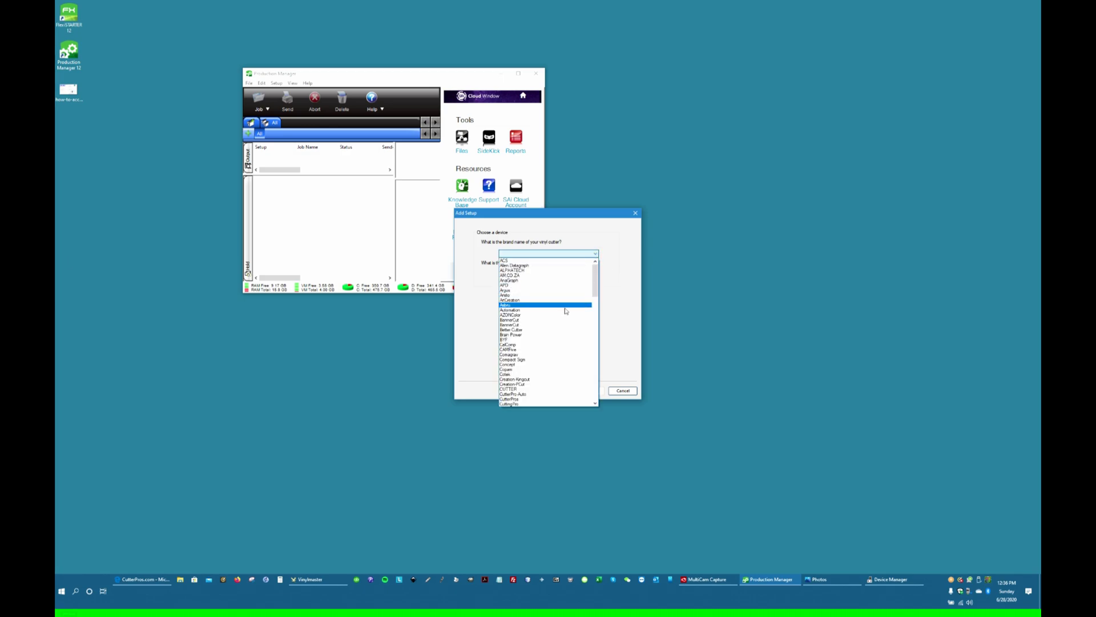
{"action": "scroll", "coordinate": [567, 308], "scroll_direction": "down", "scroll_amount": 4}
{"action": "scroll", "coordinate": [565, 312], "scroll_direction": "down", "scroll_amount": 2}
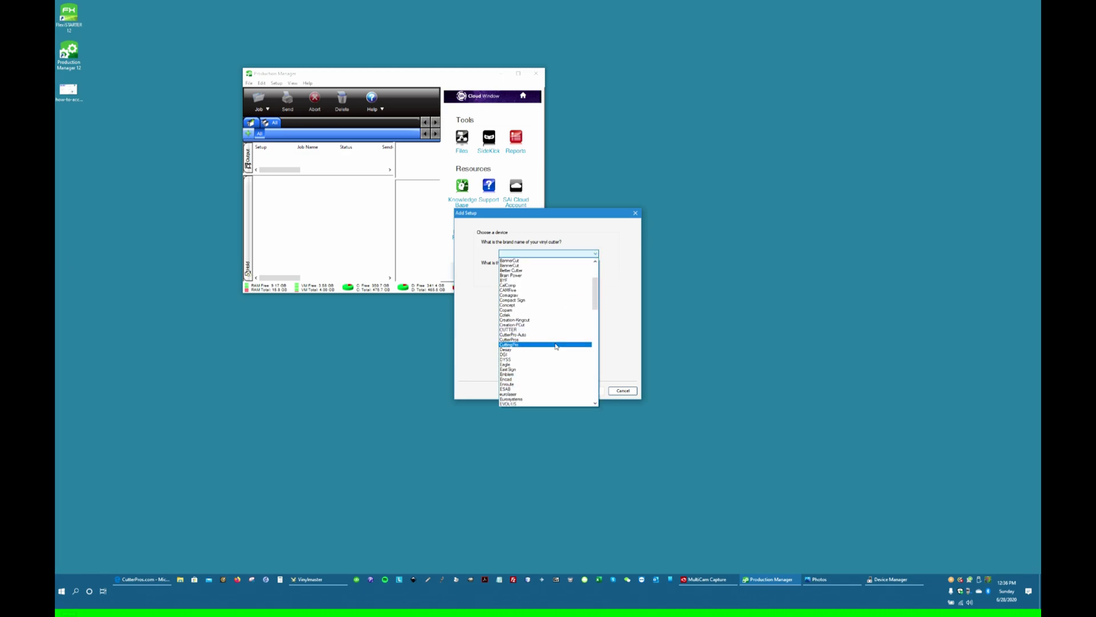
{"action": "left_click", "coordinate": [556, 341]}
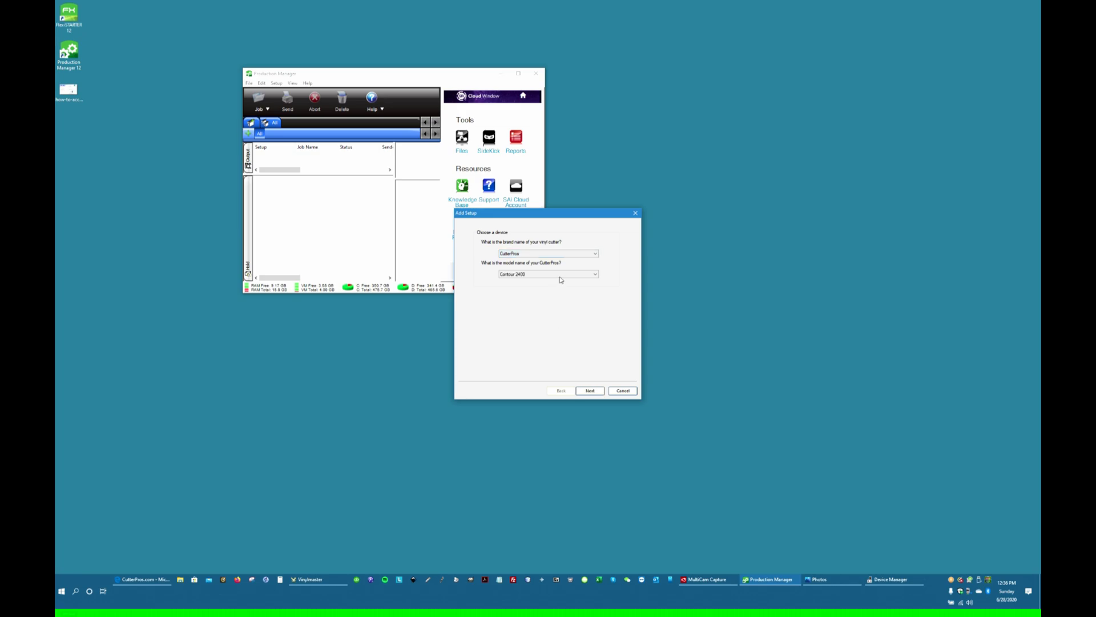
Select the CR-730 model and finish creating the CR-730 setup
{"action": "left_click", "coordinate": [559, 274]}
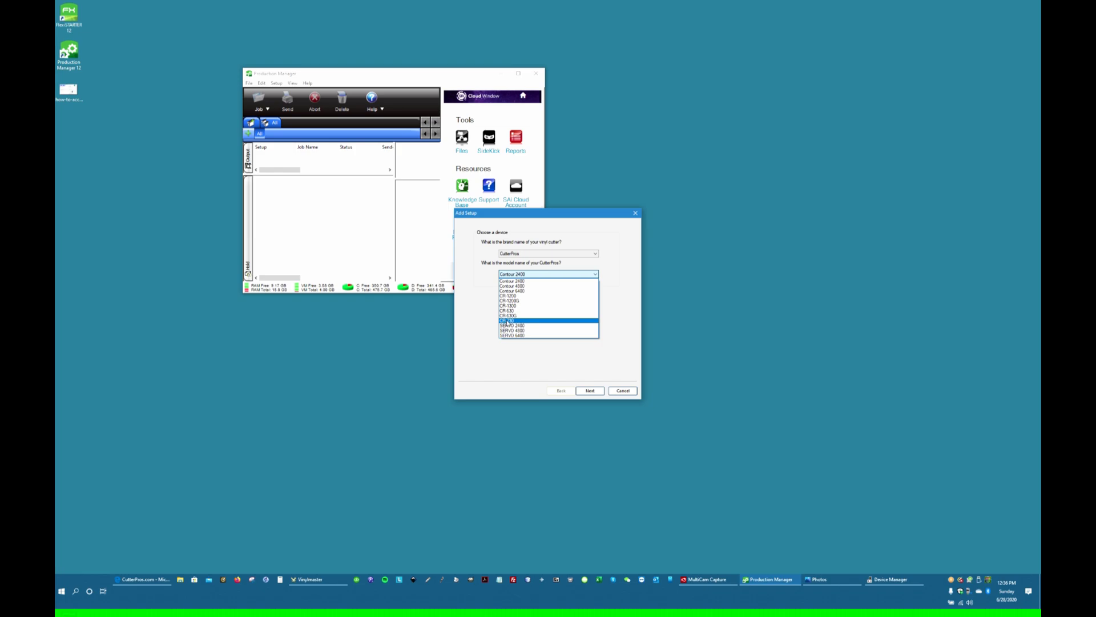
{"action": "left_click", "coordinate": [507, 322]}
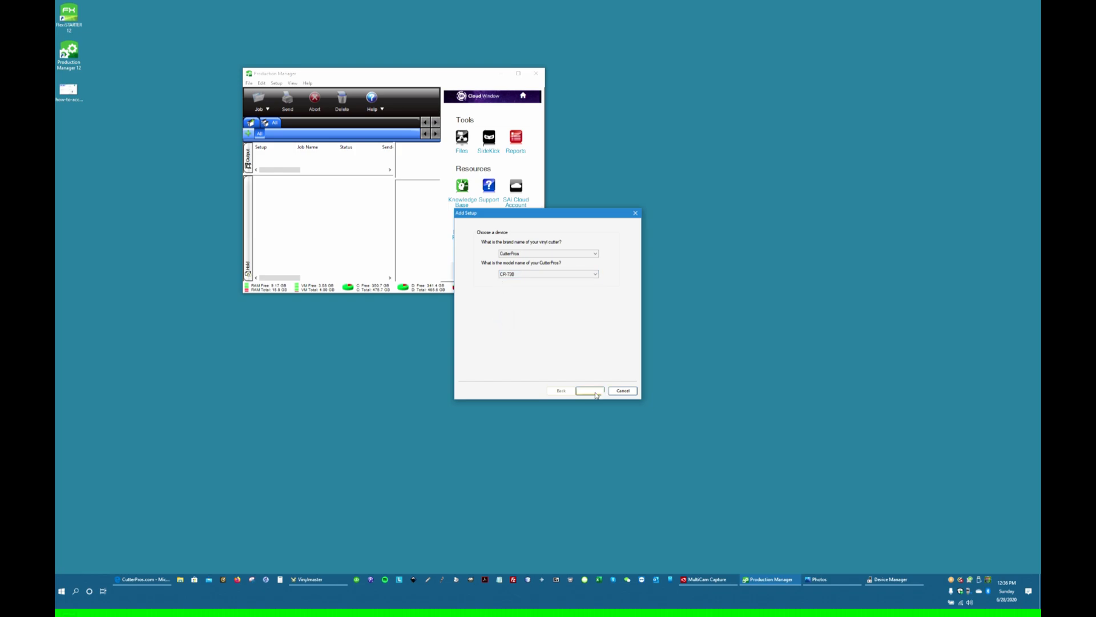
{"action": "left_click", "coordinate": [590, 391]}
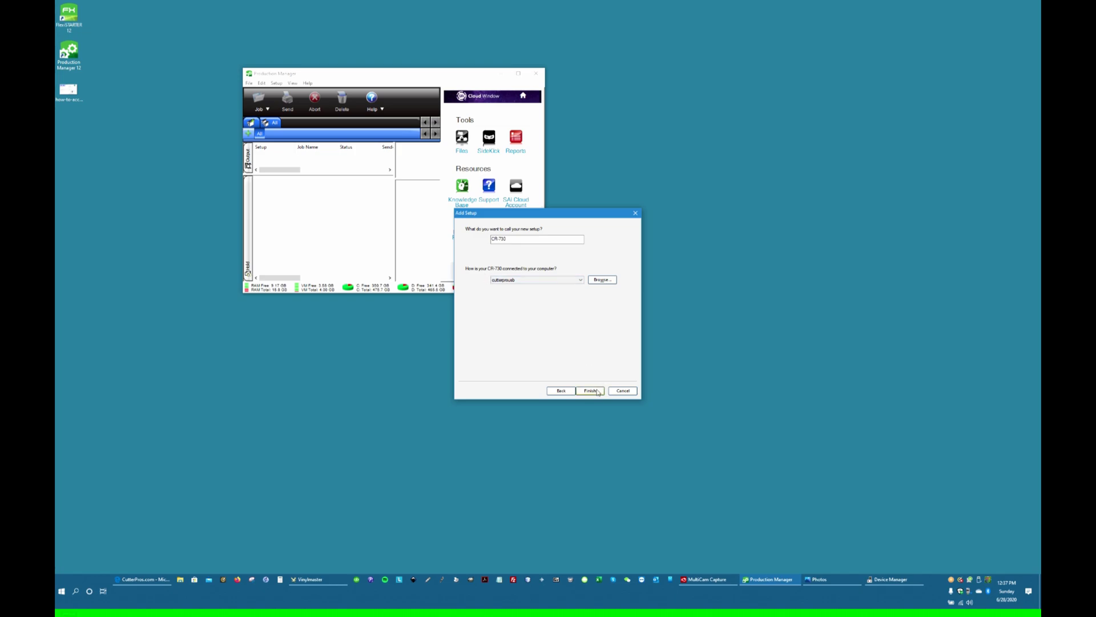
{"action": "left_click", "coordinate": [598, 392]}
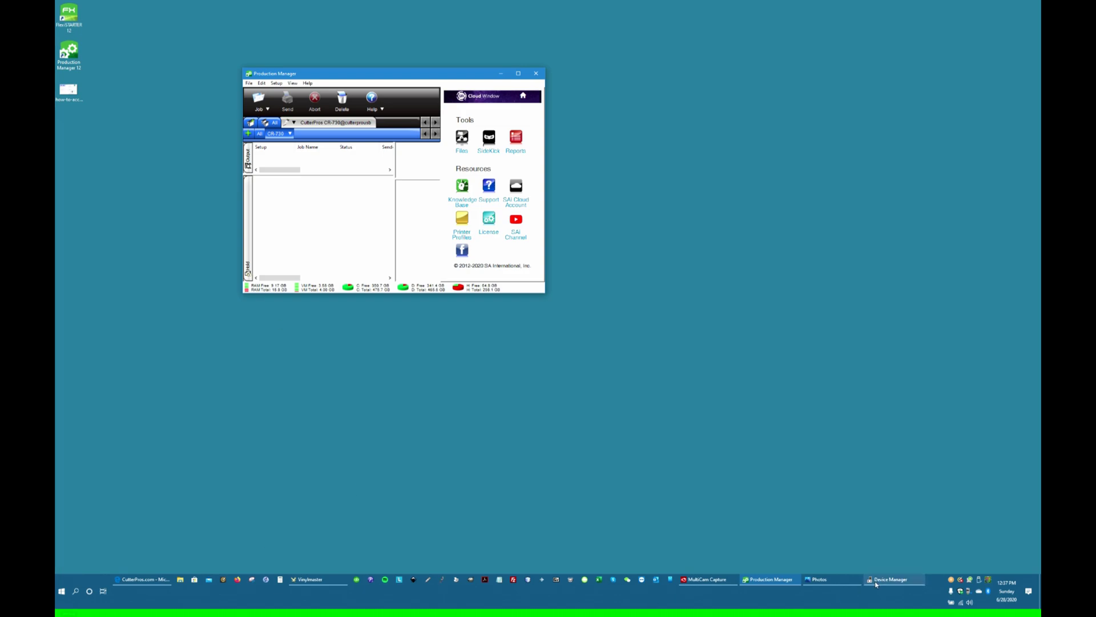
Bring Device Manager back to check the CutterPros CR730 USB driver
{"action": "left_click", "coordinate": [876, 580]}
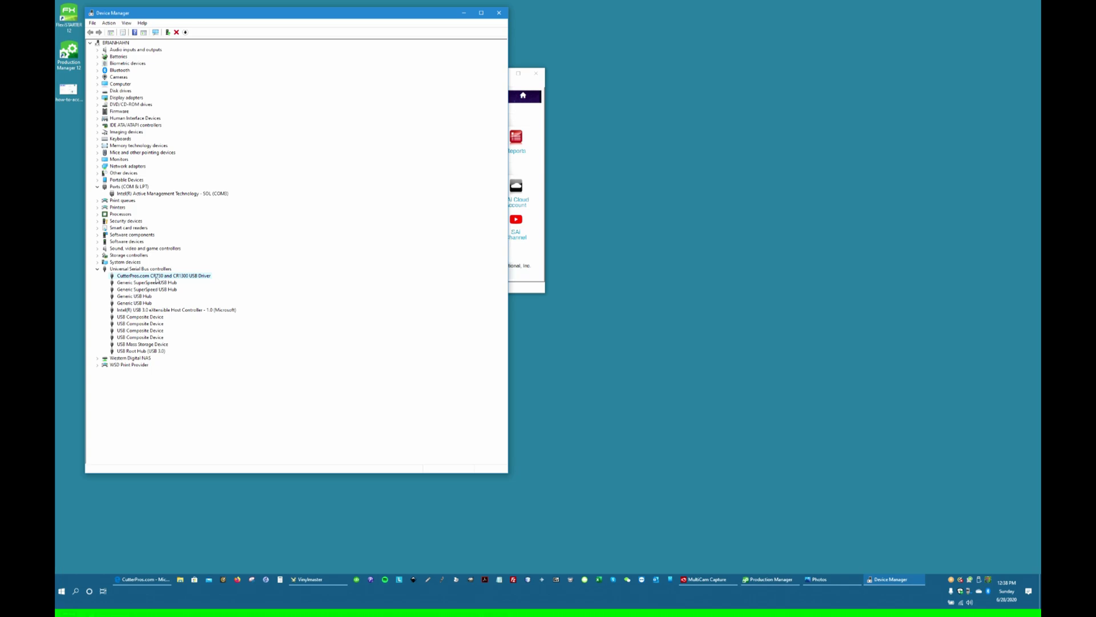
{"action": "left_click", "coordinate": [464, 13]}
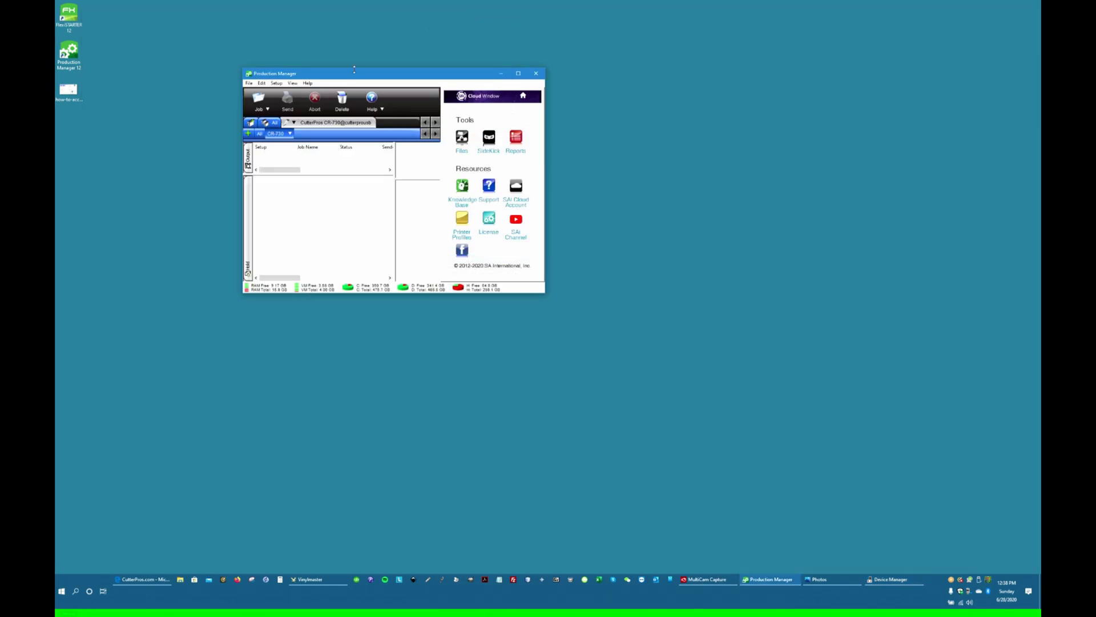
Send a test cut to the CR-730 setup from its options
{"action": "left_click", "coordinate": [290, 134]}
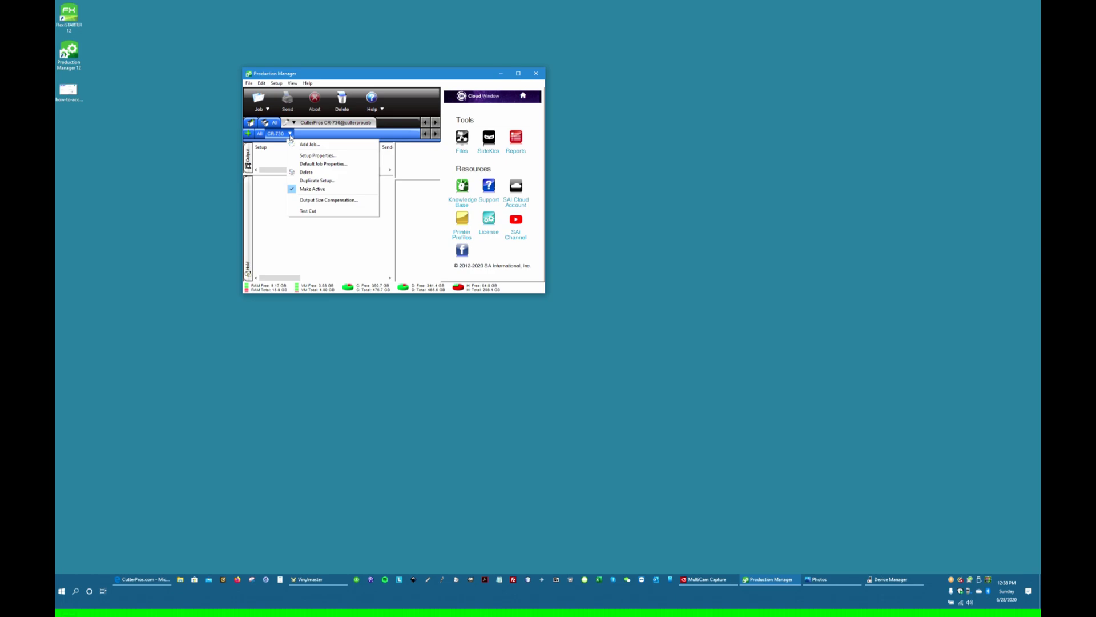
{"action": "left_click", "coordinate": [308, 211]}
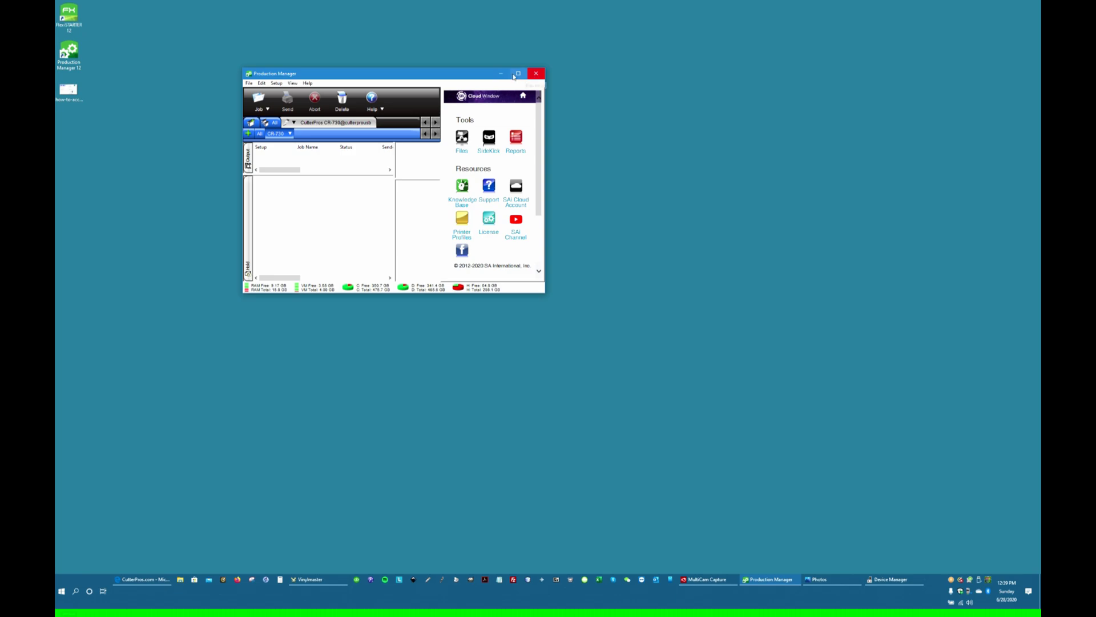
Minimize Production Manager and restore the VinylMaster document holding the letter X
{"action": "left_click", "coordinate": [500, 75]}
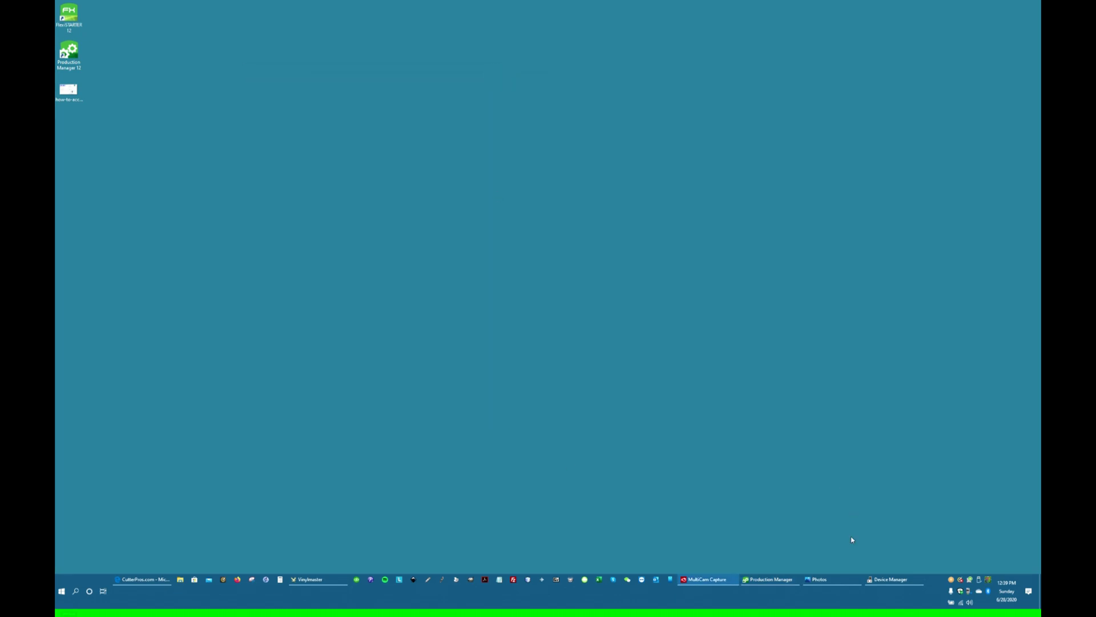
{"action": "left_click", "coordinate": [314, 579]}
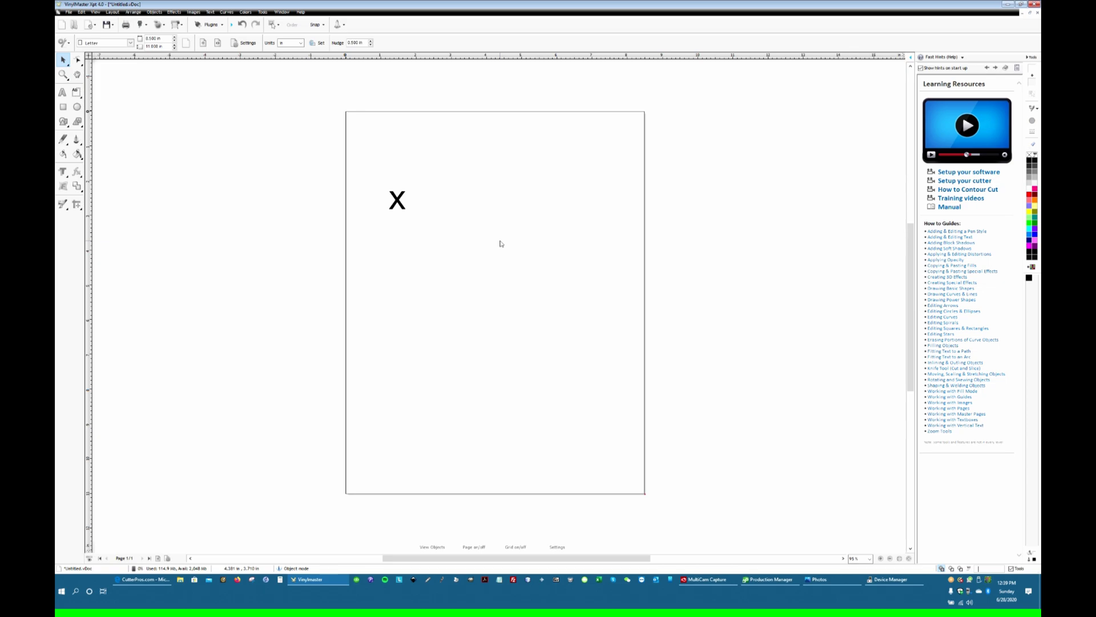
{"action": "left_click", "coordinate": [483, 236]}
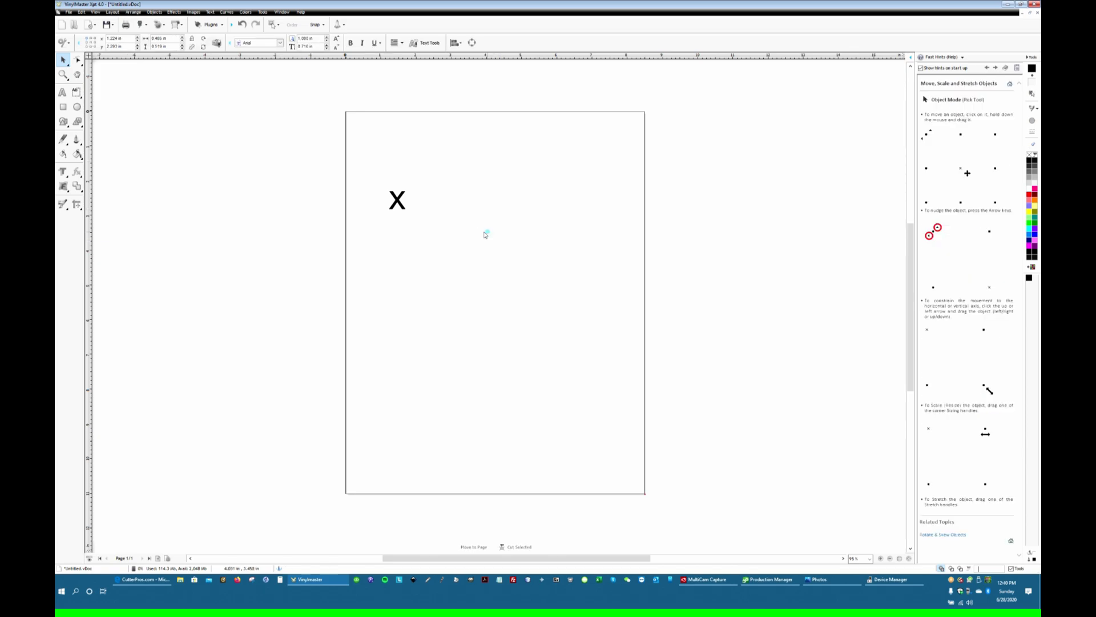
Select the X and try Send to Cutfile, then cancel the cut-file export
{"action": "left_click", "coordinate": [397, 201]}
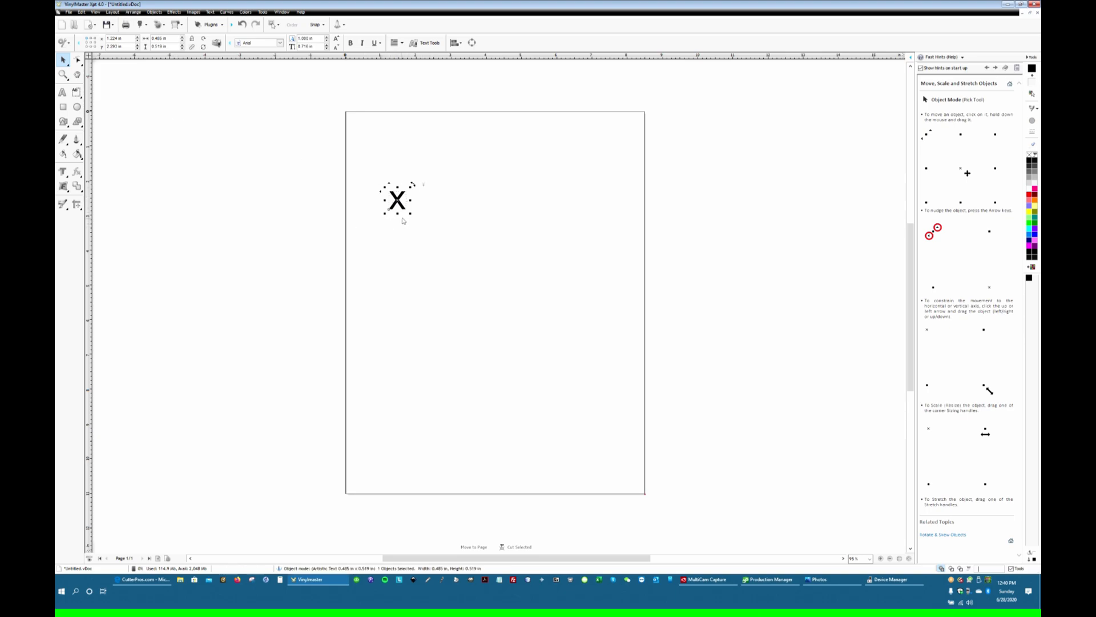
{"action": "left_click", "coordinate": [145, 27]}
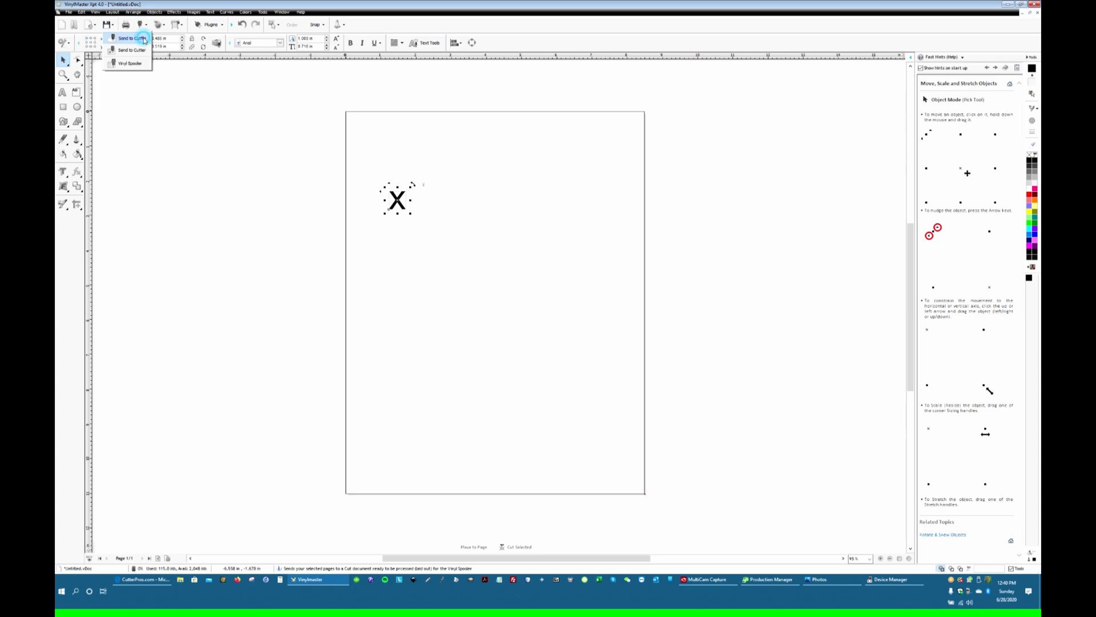
{"action": "left_click", "coordinate": [143, 38]}
{"action": "left_click", "coordinate": [718, 398]}
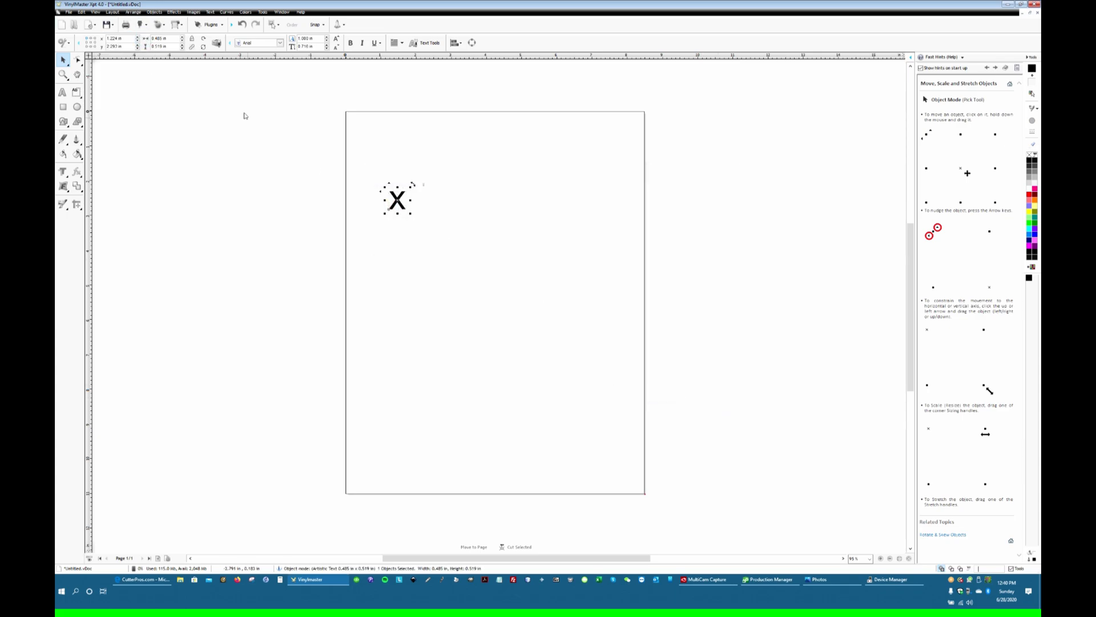
Send the X to the cutter, answering No to the no-plotter prompt, passing it to Vinyl Spooler
{"action": "left_click", "coordinate": [146, 24]}
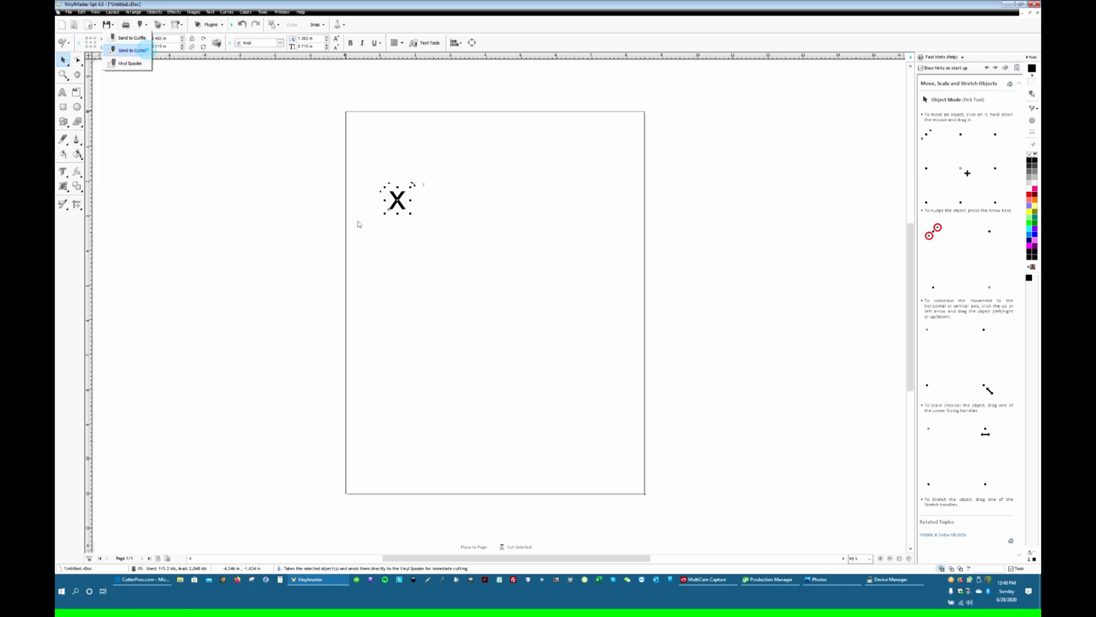
{"action": "left_click", "coordinate": [145, 50]}
{"action": "left_click", "coordinate": [582, 315]}
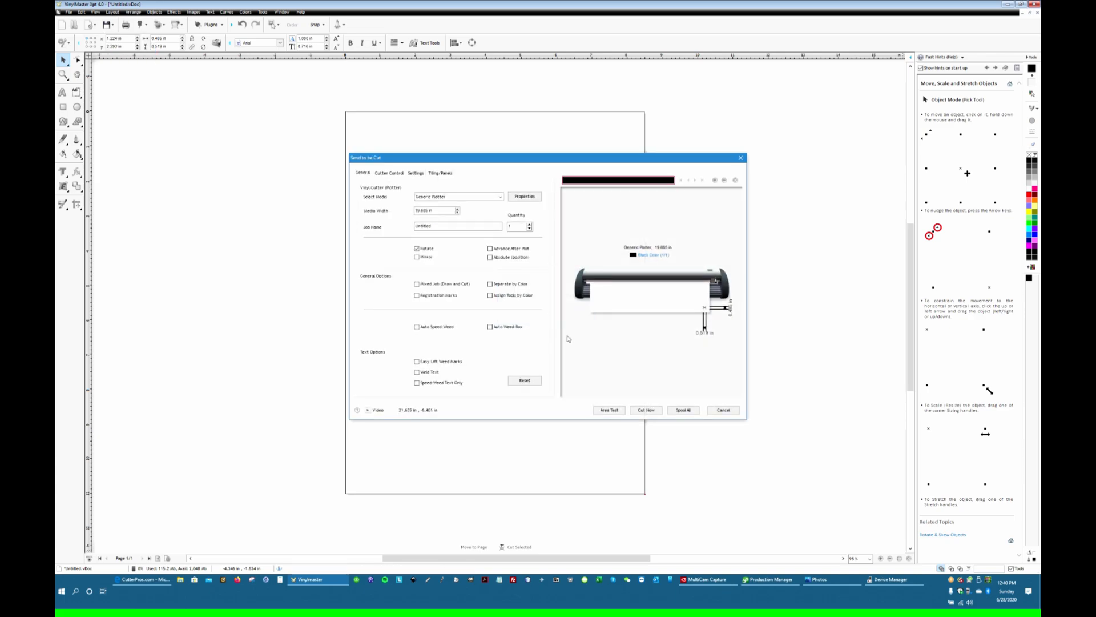
{"action": "left_click", "coordinate": [648, 411]}
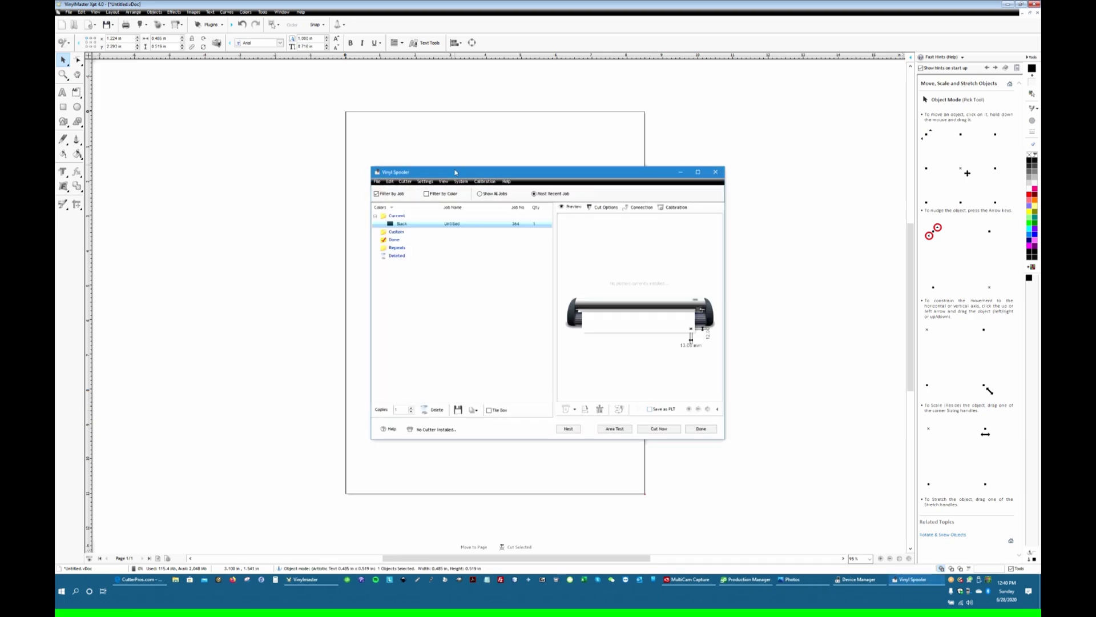
From Vinyl Spooler's Connection settings, add a cutter driver and scroll the Maker list toward CutterPros
{"action": "left_click", "coordinate": [637, 208]}
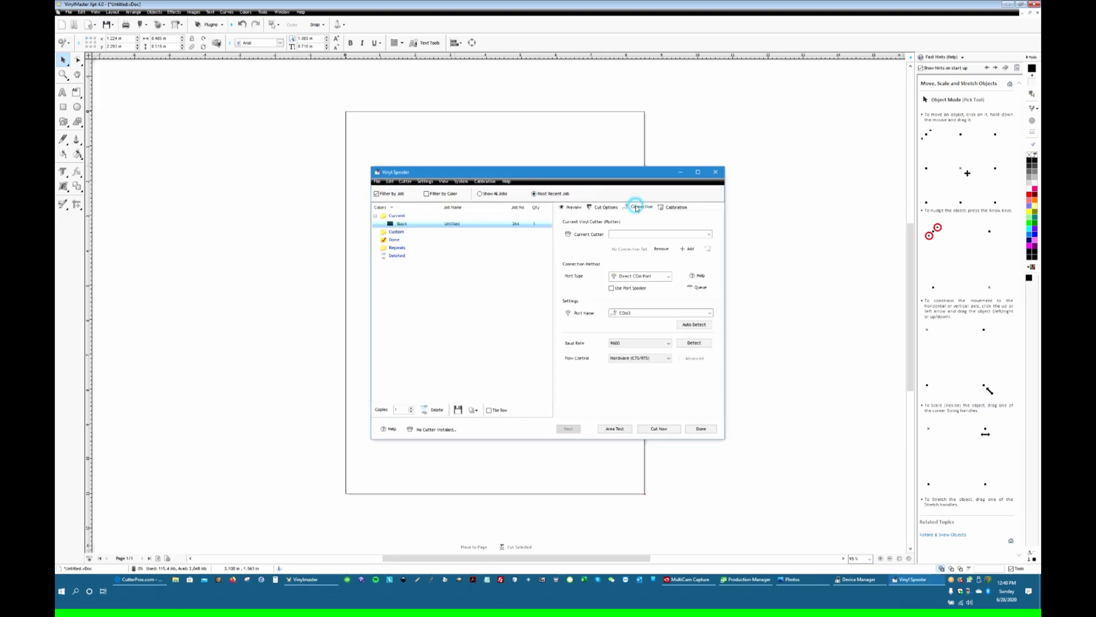
{"action": "left_click", "coordinate": [690, 249]}
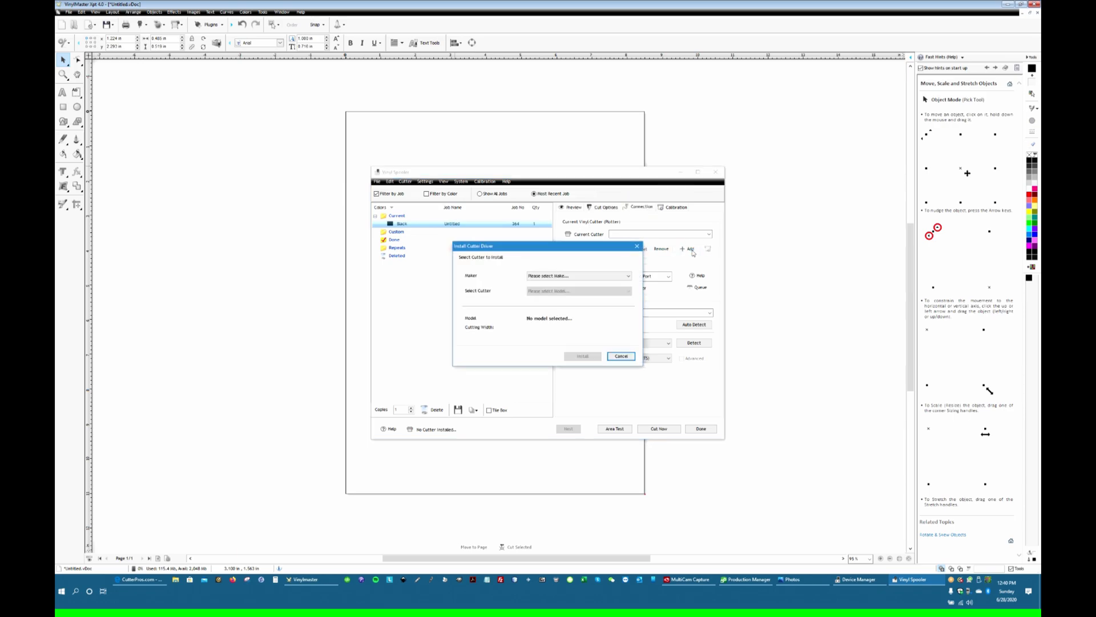
{"action": "left_click", "coordinate": [599, 276]}
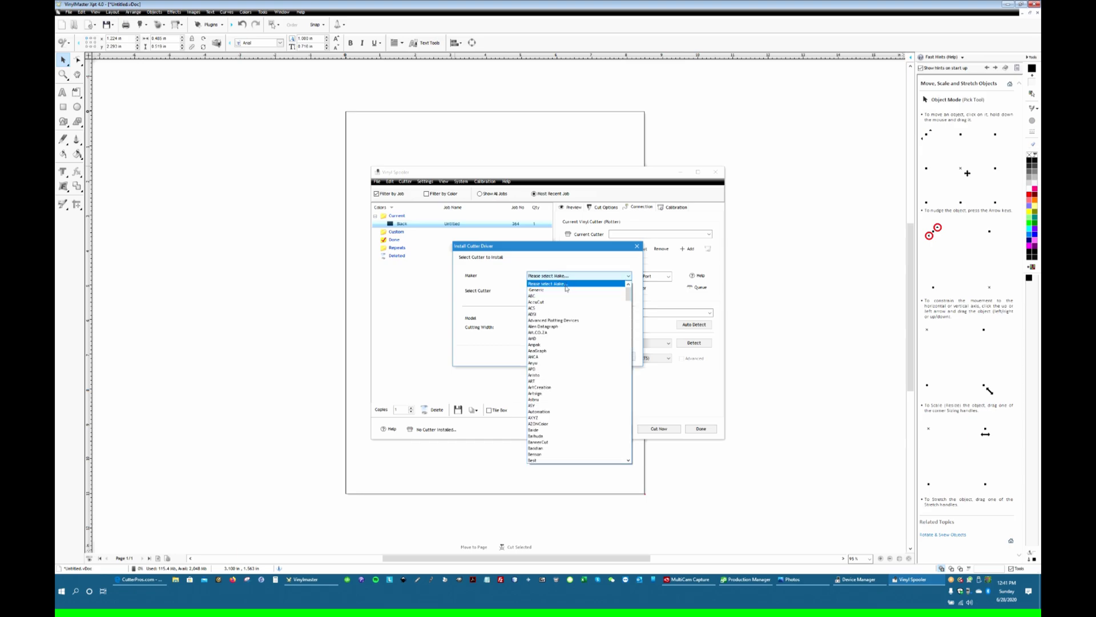
{"action": "scroll", "coordinate": [571, 313], "scroll_direction": "down", "scroll_amount": 1}
{"action": "scroll", "coordinate": [571, 313], "scroll_direction": "down", "scroll_amount": 10}
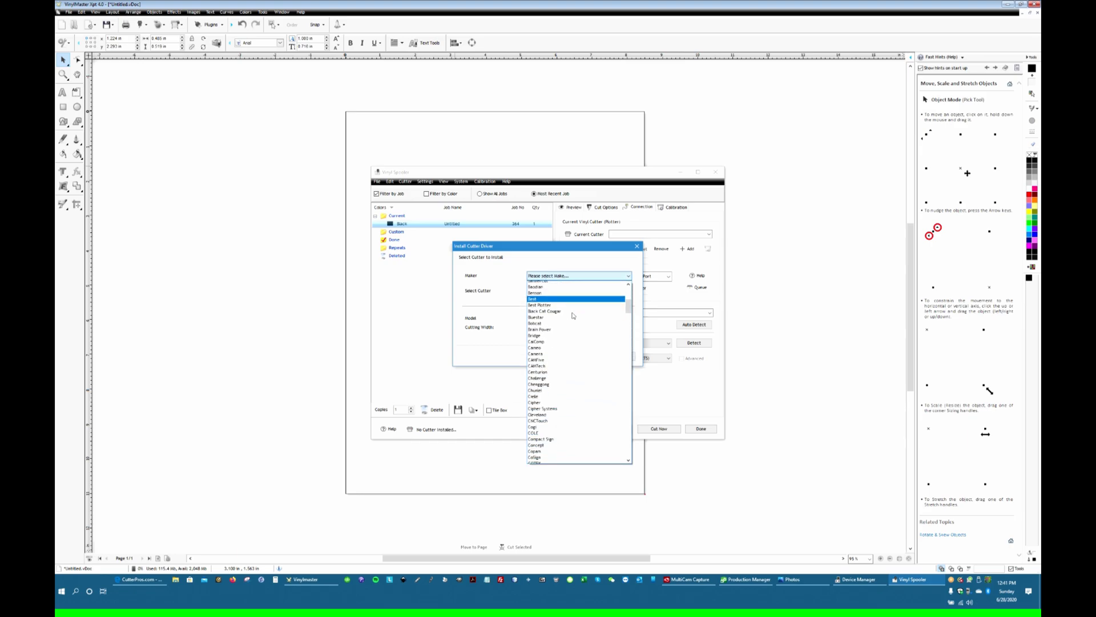
{"action": "scroll", "coordinate": [573, 316], "scroll_direction": "down", "scroll_amount": 4}
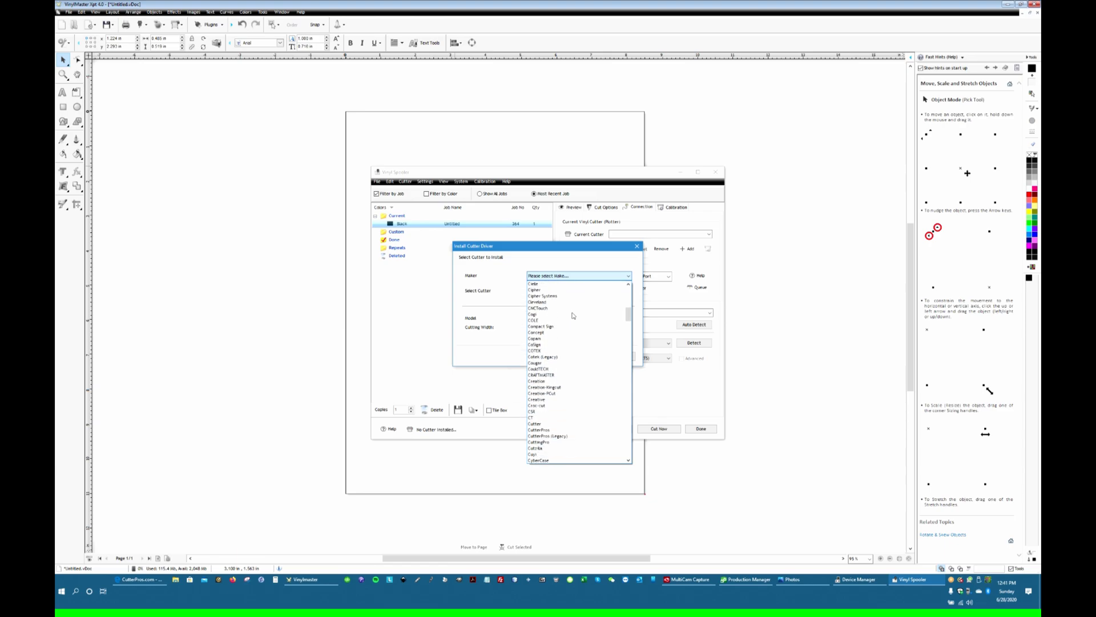
{"action": "scroll", "coordinate": [573, 315], "scroll_direction": "down", "scroll_amount": 2}
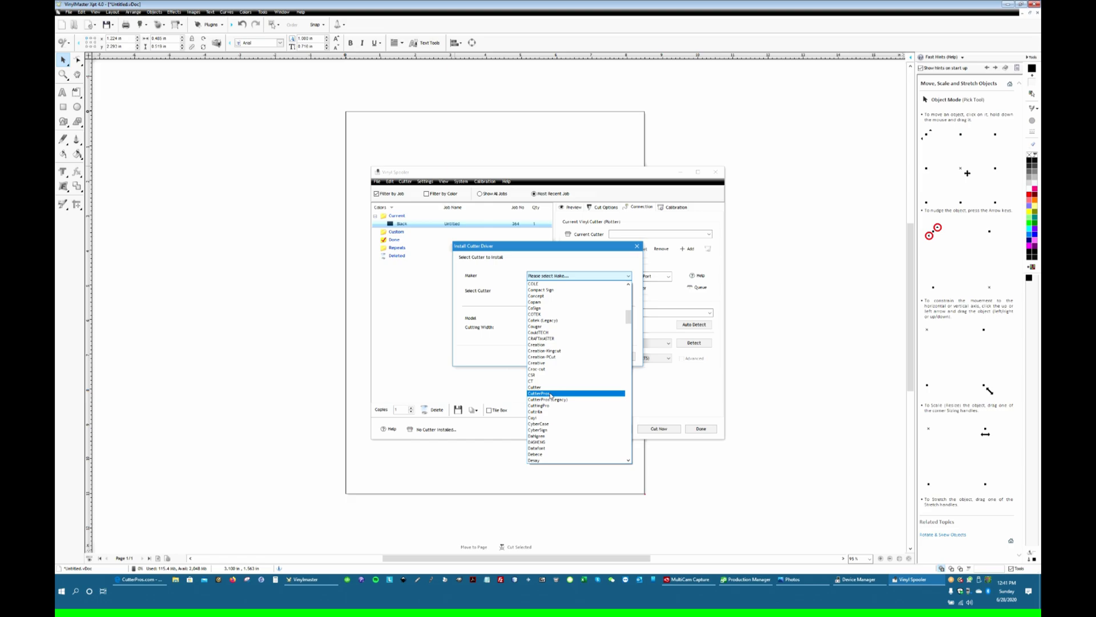
Install the driver for maker CutterPros, model CR730-CutterPros
{"action": "left_click", "coordinate": [550, 394]}
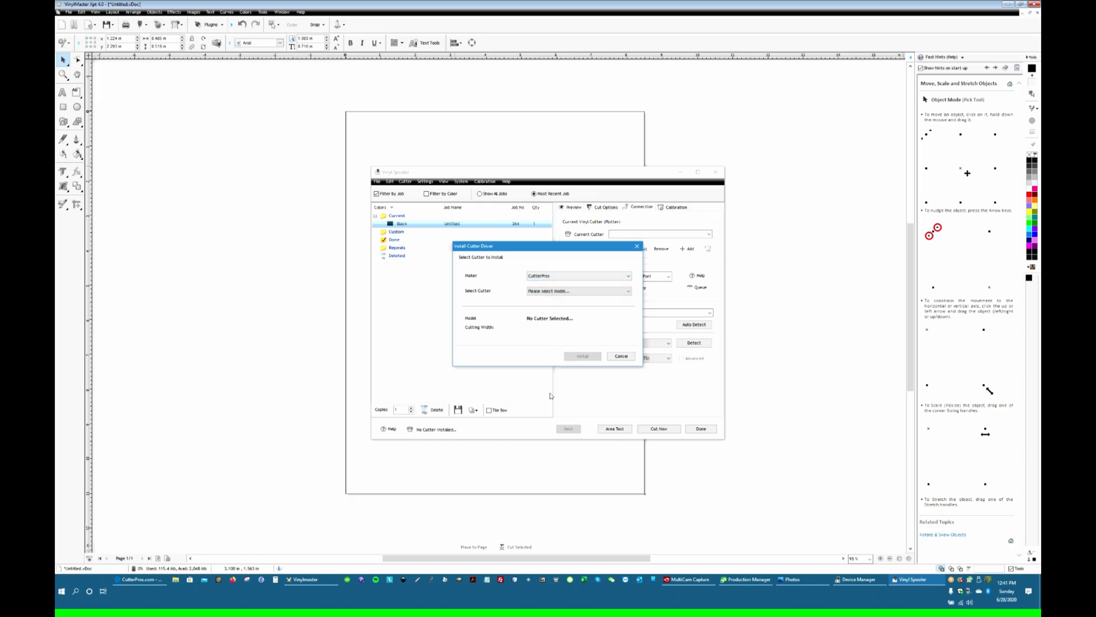
{"action": "left_click", "coordinate": [577, 293]}
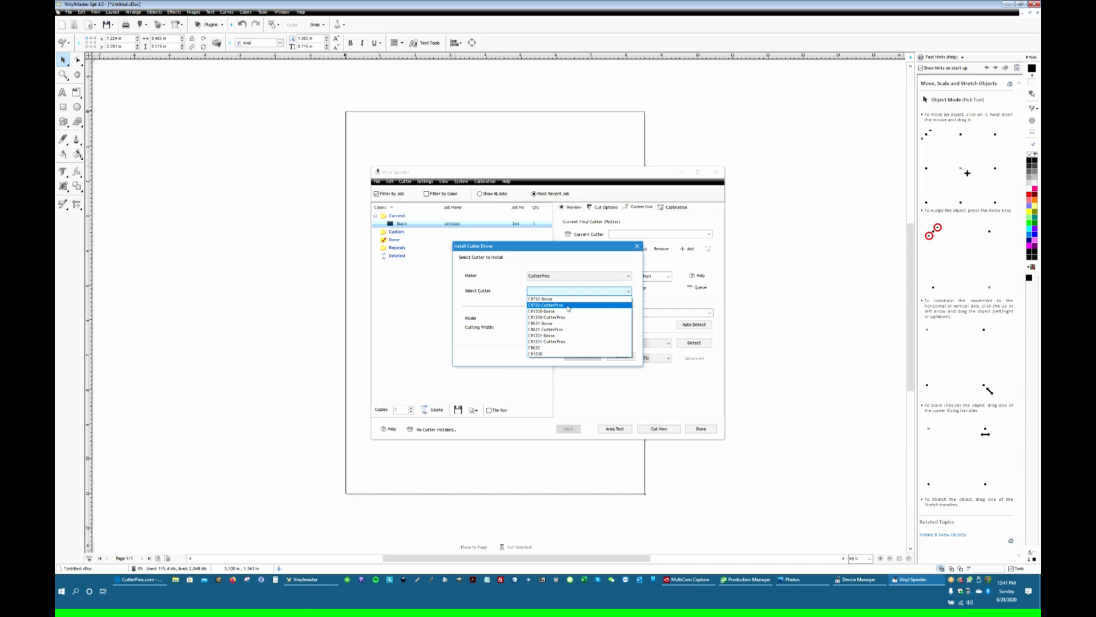
{"action": "left_click", "coordinate": [569, 306]}
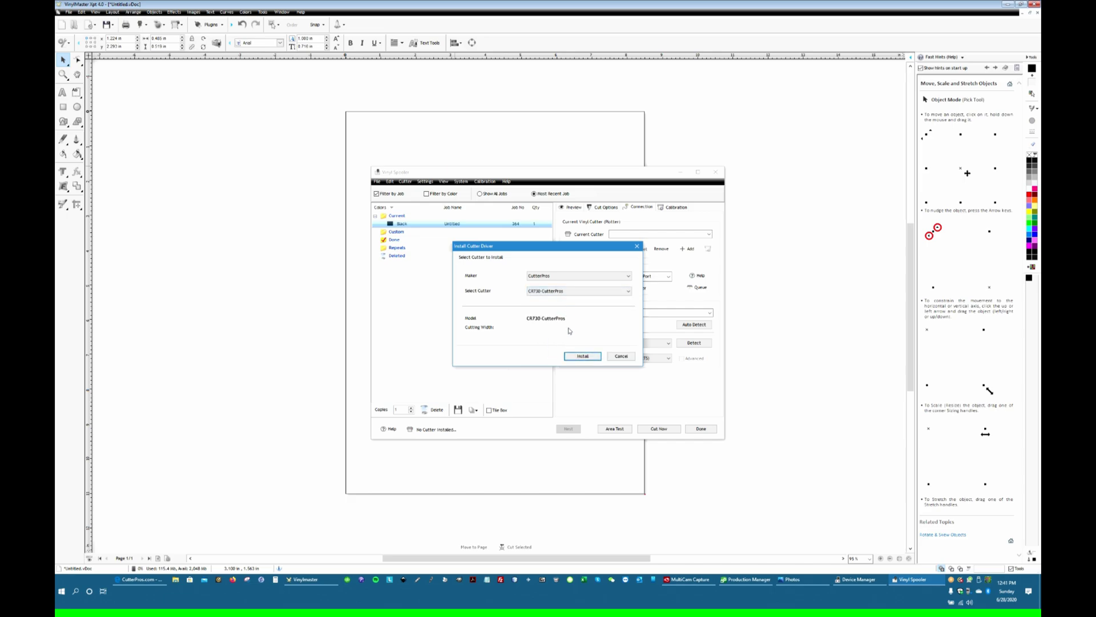
{"action": "left_click", "coordinate": [583, 355]}
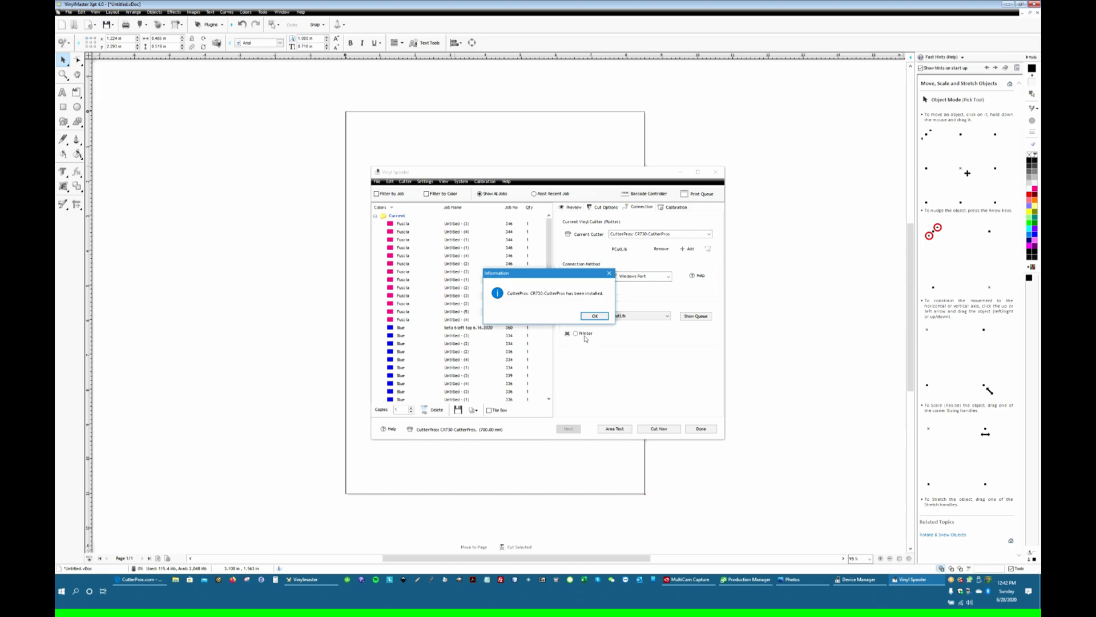
Cut the X job on the CR730, then return to the CutterPros support page
{"action": "left_click", "coordinate": [594, 317]}
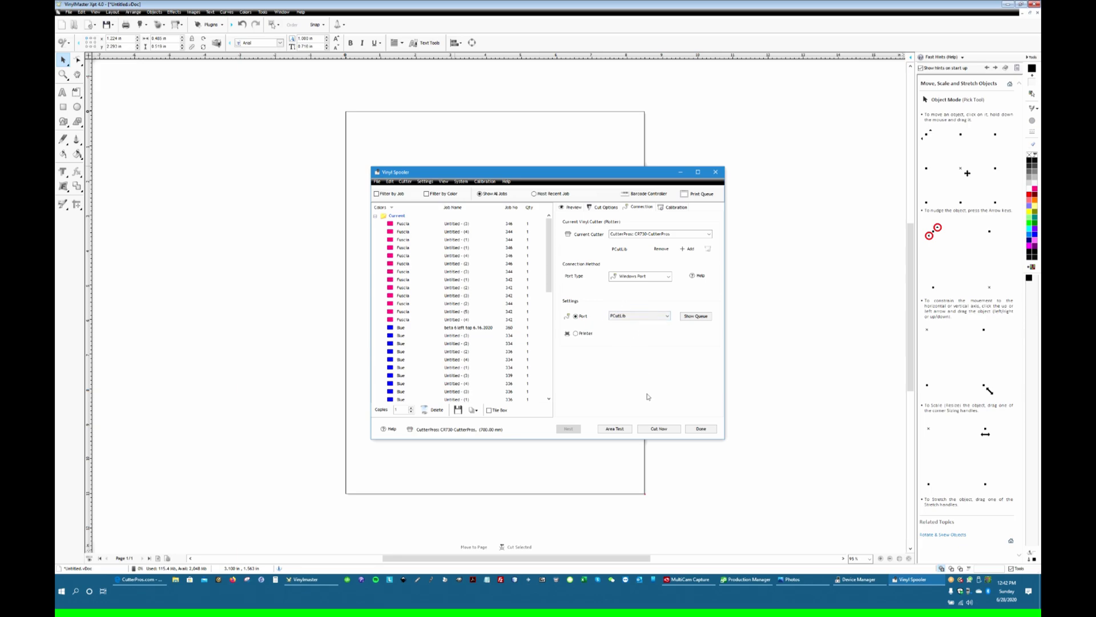
{"action": "left_click", "coordinate": [662, 429]}
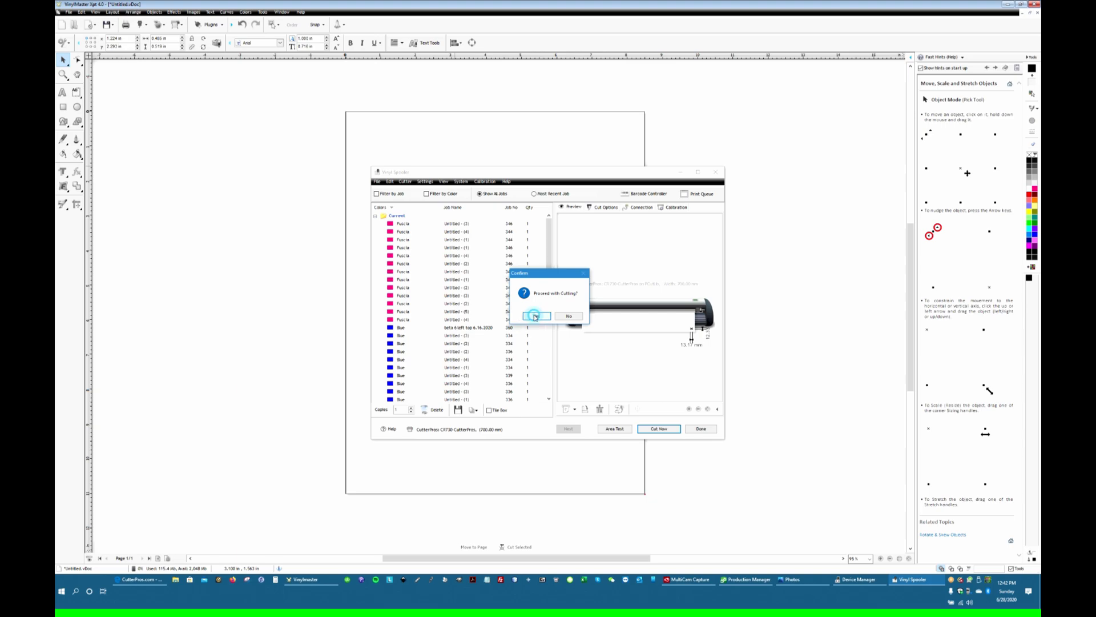
{"action": "left_click", "coordinate": [536, 315]}
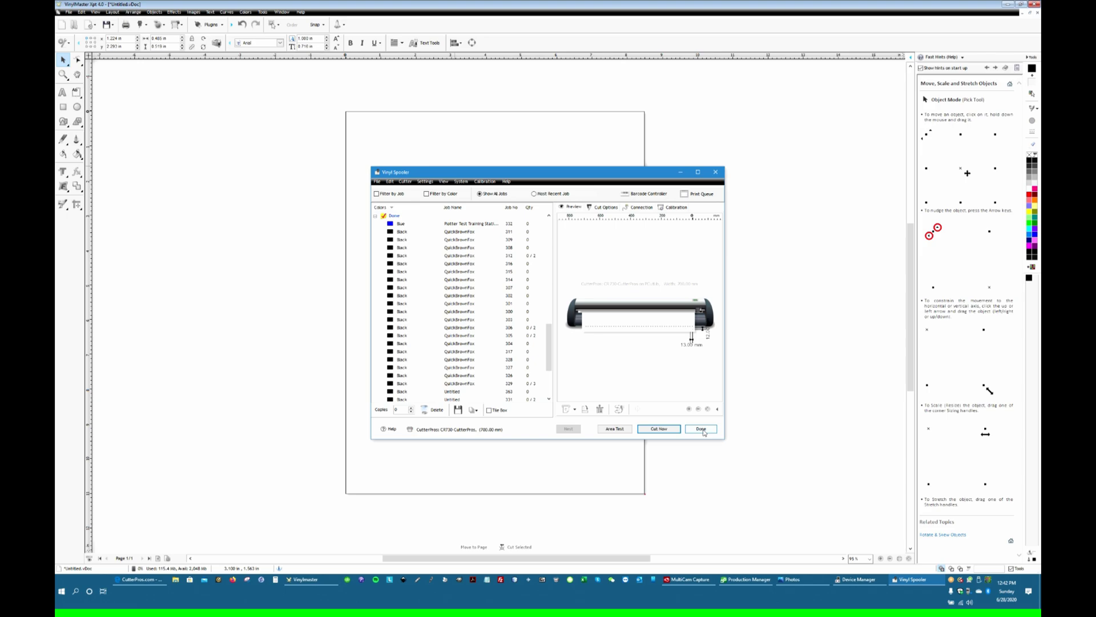
{"action": "left_click", "coordinate": [140, 579]}
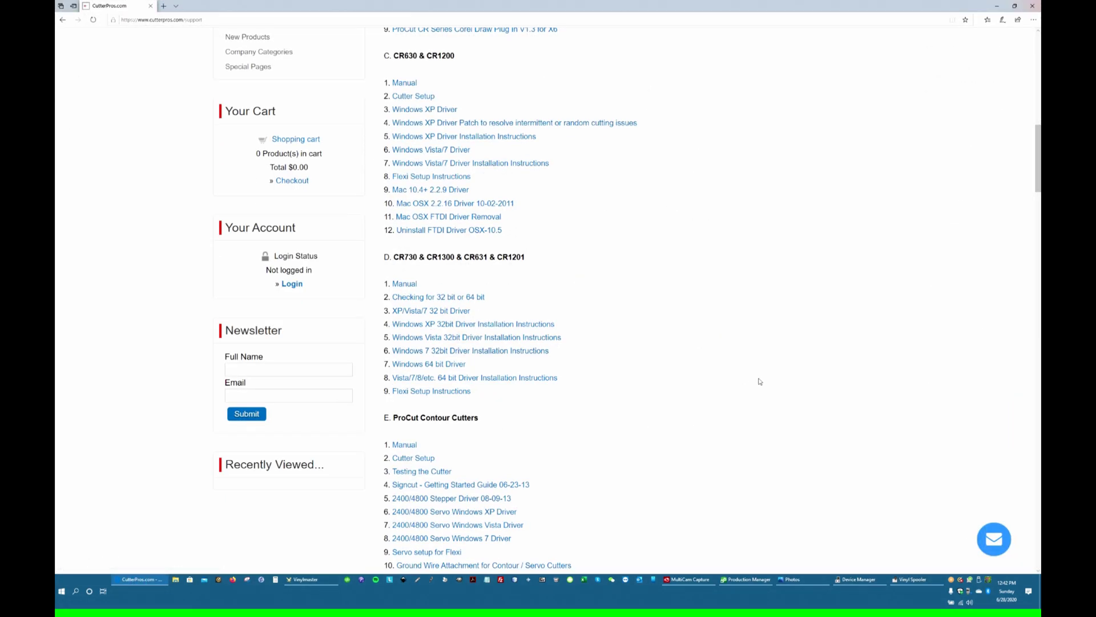